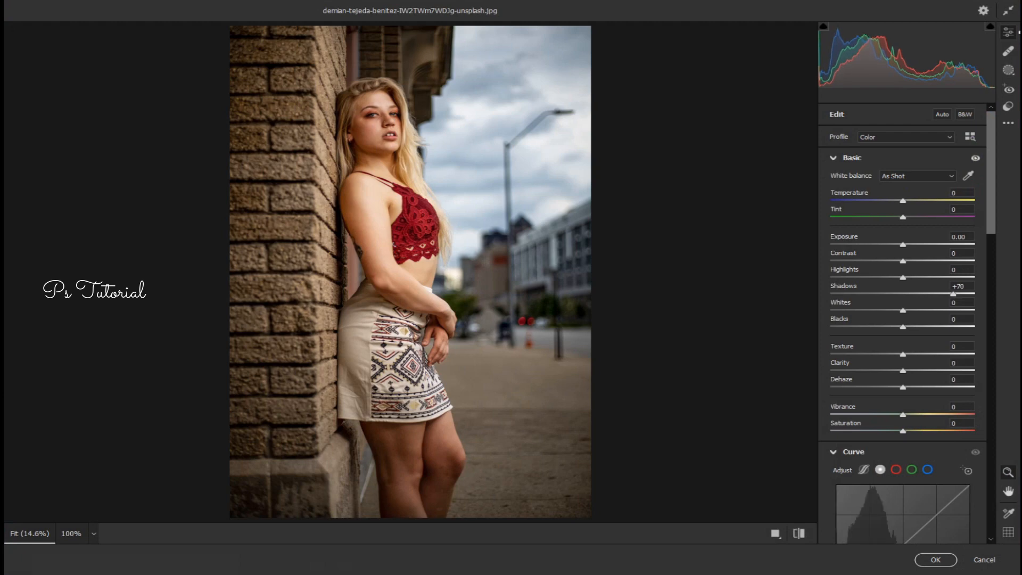
# - Set Blacks to +11 and Highlights to +17, and apply the Camera Raw adjustments
pyautogui.moveTo(903, 327); pyautogui.dragTo(911, 327)
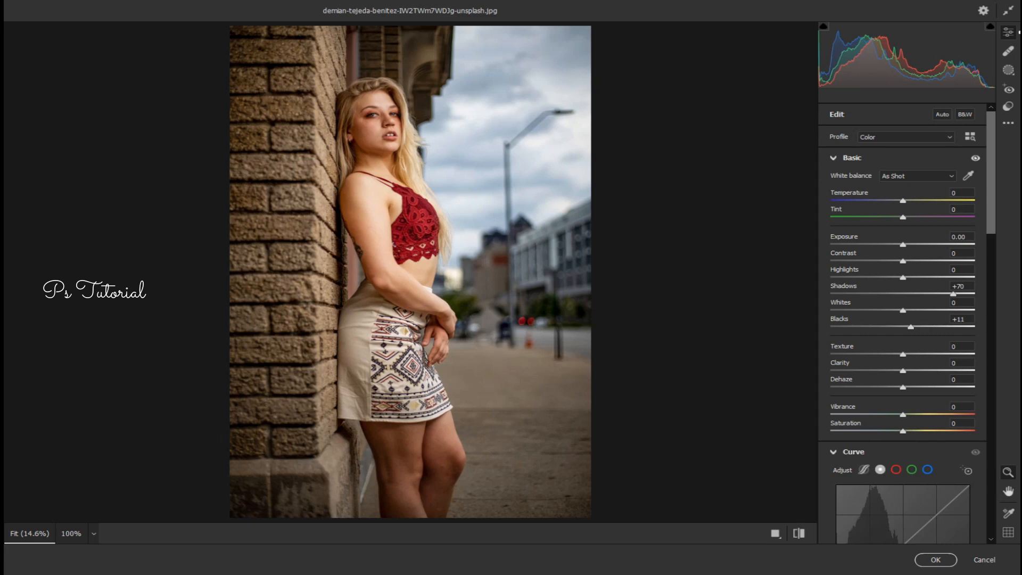
pyautogui.moveTo(903, 278); pyautogui.dragTo(916, 277)
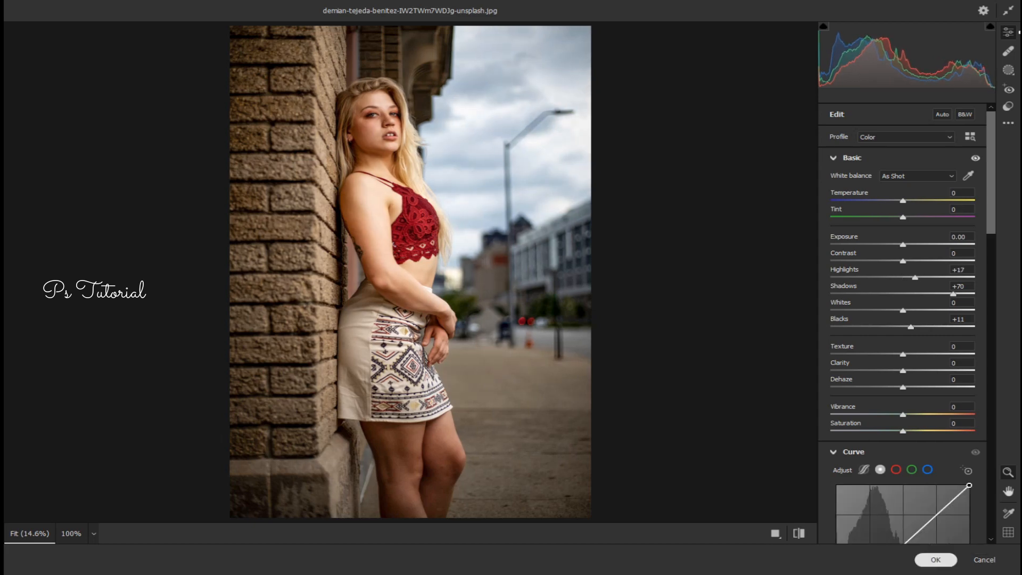
pyautogui.click(936, 560)
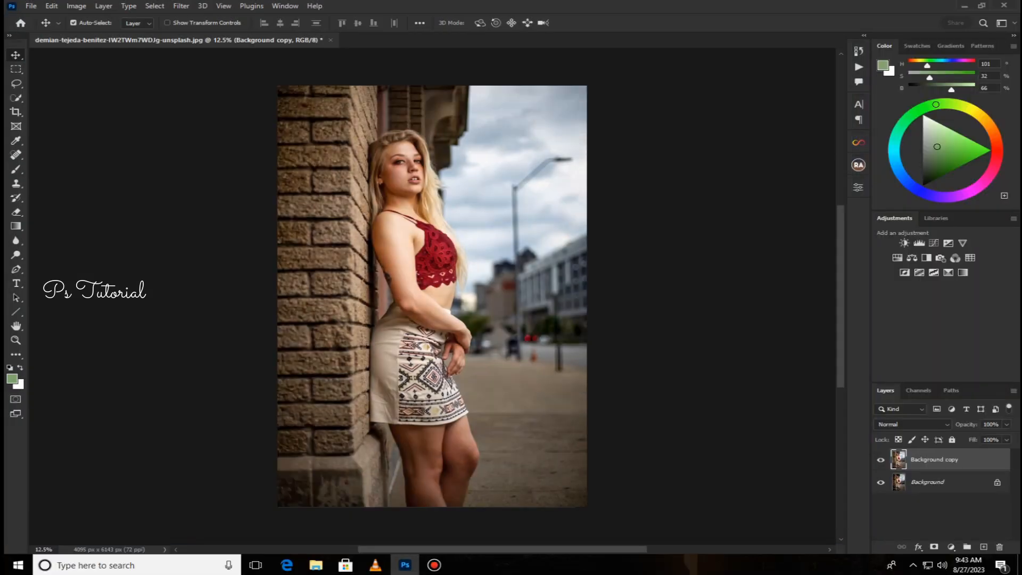
# - Remove the street lamp's head and slanted arm from the sky with the Spot Healing Brush at size 150
pyautogui.press('j')
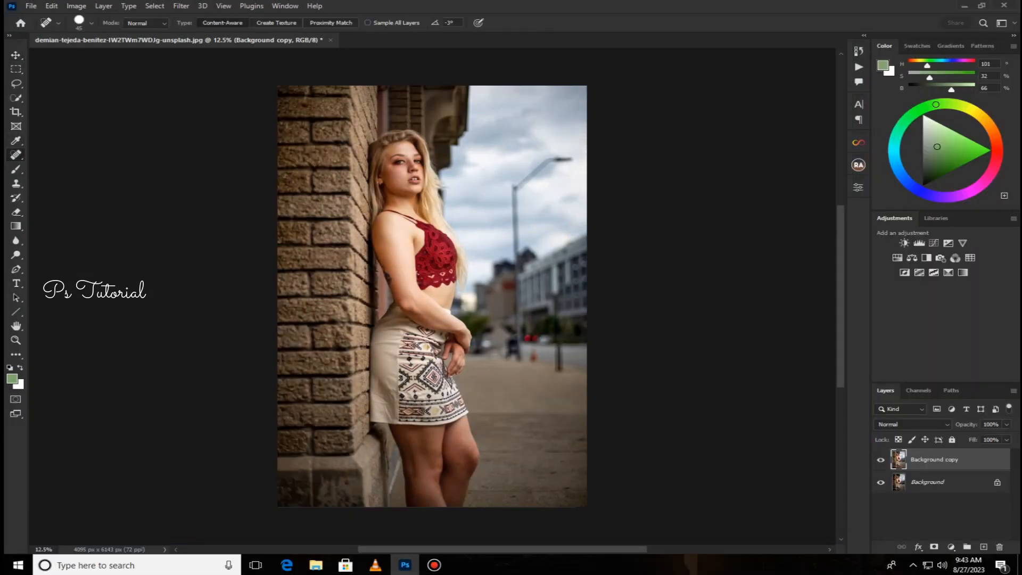
pyautogui.hotkey('ctrl', '+')
pyautogui.hotkey('ctrl', '+')
pyautogui.hotkey('ctrl', '+')
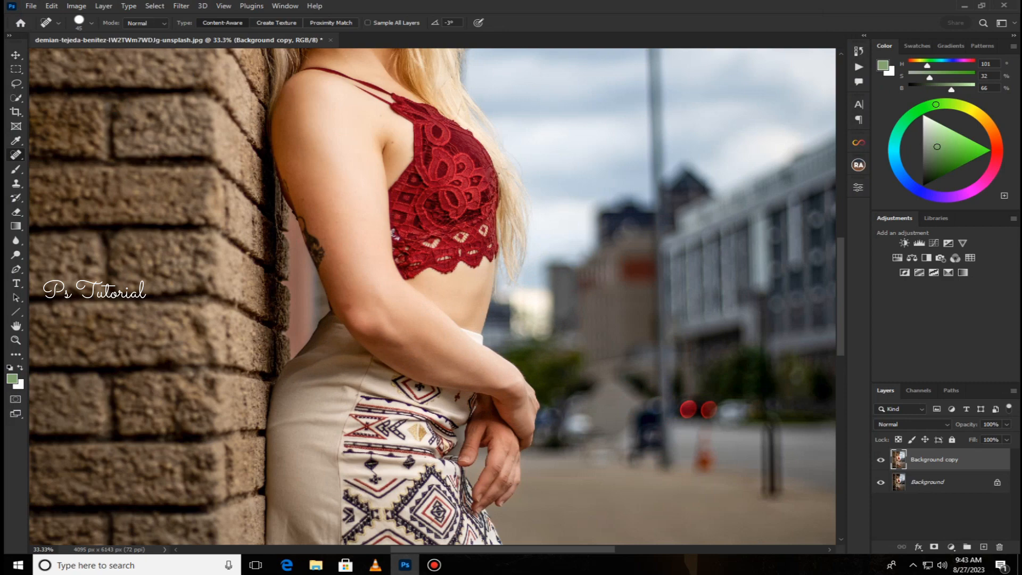
pyautogui.moveTo(586, 213); pyautogui.dragTo(297, 426)
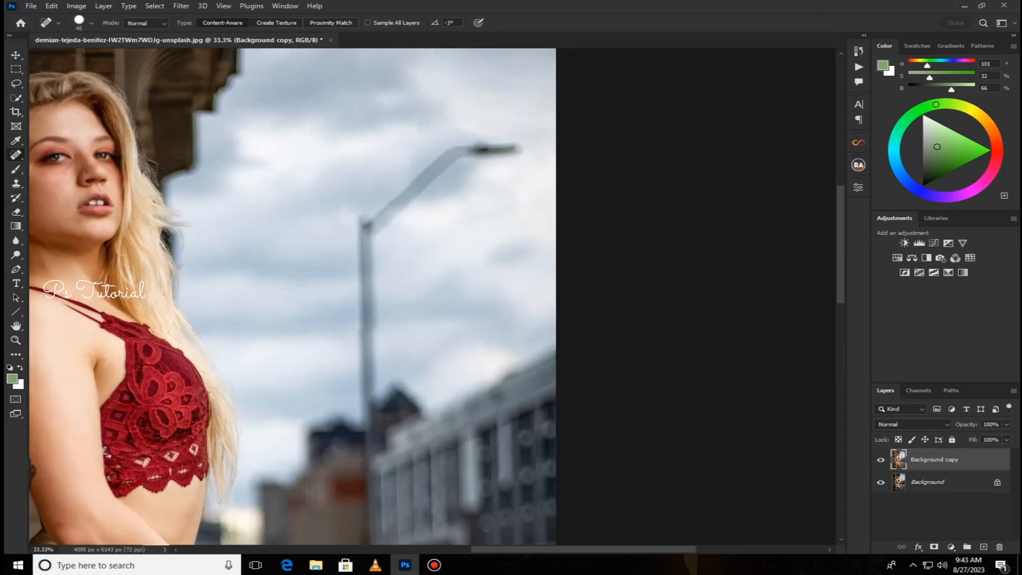
pyautogui.hotkey('ctrl', '+')
pyautogui.hotkey('ctrl', '+')
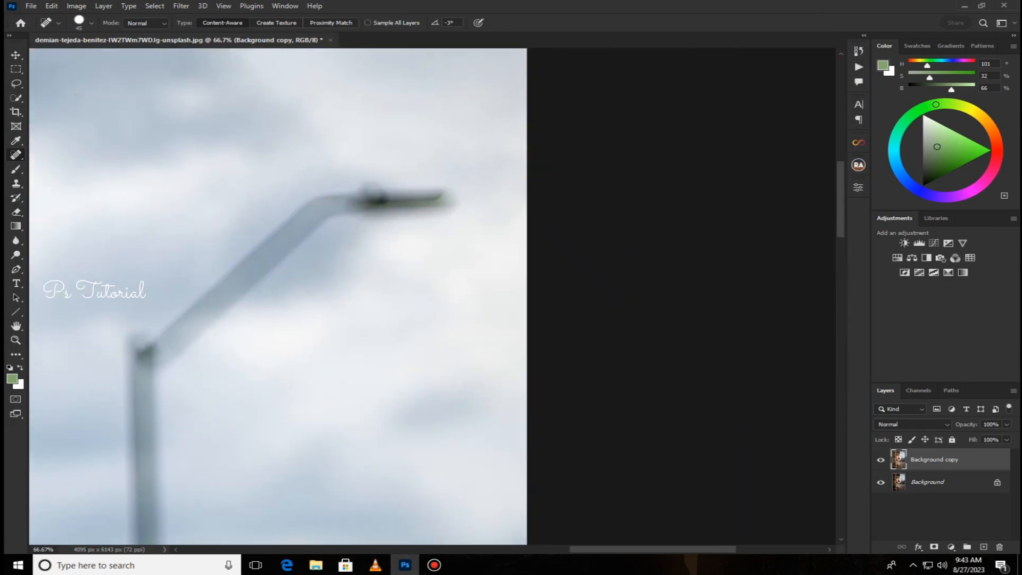
pyautogui.press(']')
pyautogui.press(']')
pyautogui.press(']')
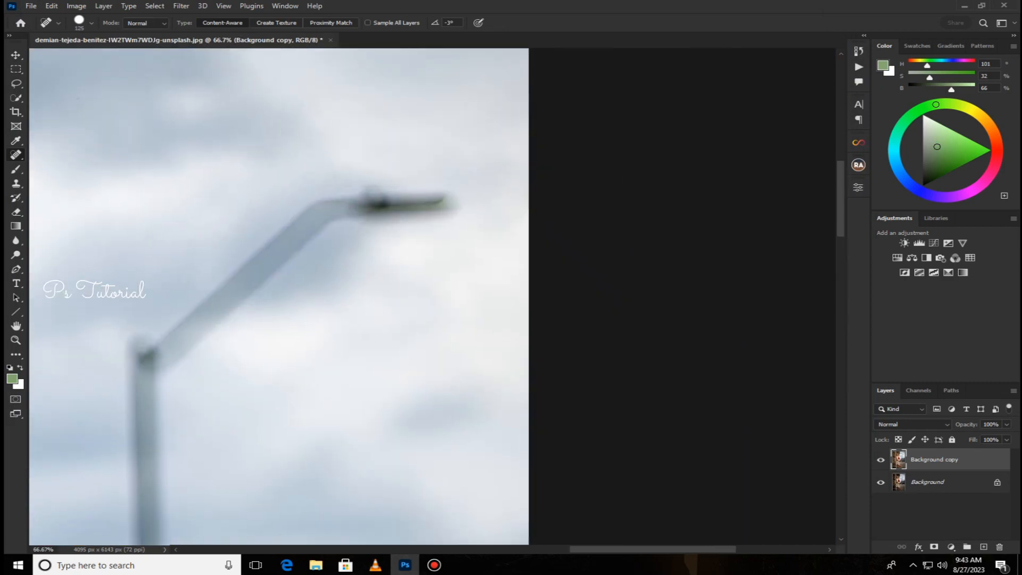
pyautogui.moveTo(451, 203)
pyautogui.mouseDown()
pyautogui.moveTo(329, 215)
pyautogui.moveTo(188, 342)
pyautogui.moveTo(334, 303)
pyautogui.mouseUp()
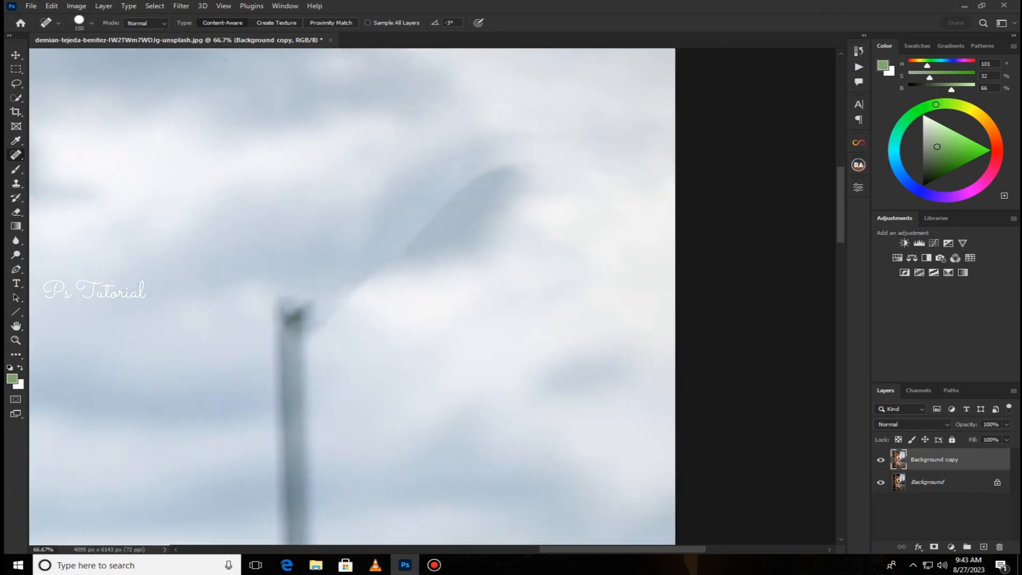
pyautogui.hotkey('ctrl', 'z')
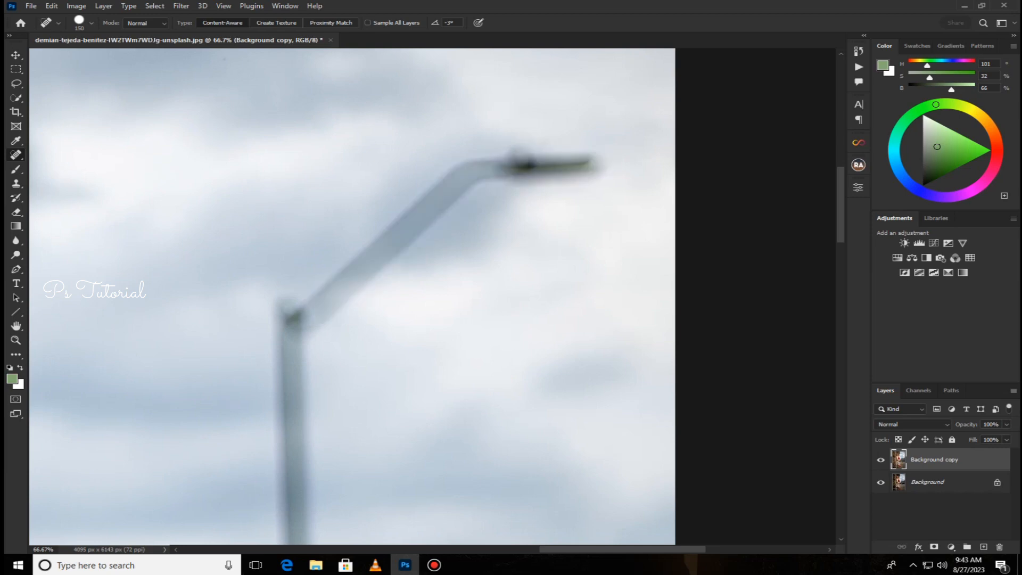
pyautogui.moveTo(595, 162)
pyautogui.mouseDown()
pyautogui.moveTo(451, 183)
pyautogui.moveTo(371, 268)
pyautogui.moveTo(309, 307)
pyautogui.moveTo(384, 221)
pyautogui.mouseUp()
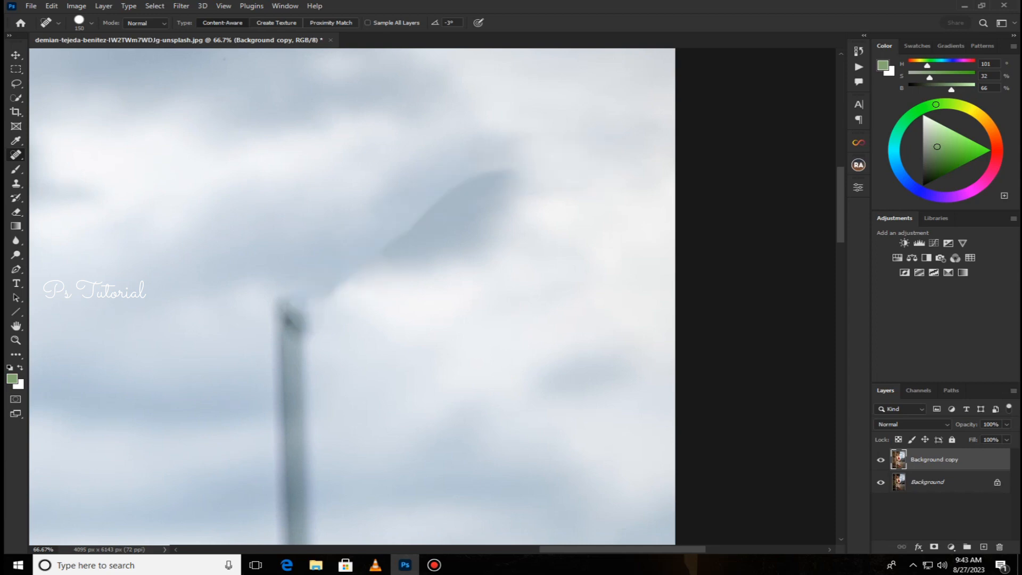
# - Heal away the lamp's vertical pole across the sky down to the rooftops, using a brush size of 90 near the buildings
pyautogui.moveTo(340, 319); pyautogui.dragTo(583, 202)
pyautogui.moveTo(538, 163)
pyautogui.mouseDown()
pyautogui.moveTo(527, 361)
pyautogui.moveTo(316, 244)
pyautogui.moveTo(330, 311)
pyautogui.moveTo(327, 363)
pyautogui.moveTo(359, 315)
pyautogui.moveTo(360, 356)
pyautogui.moveTo(372, 341)
pyautogui.mouseUp()
pyautogui.press('[')
pyautogui.click(348, 358)
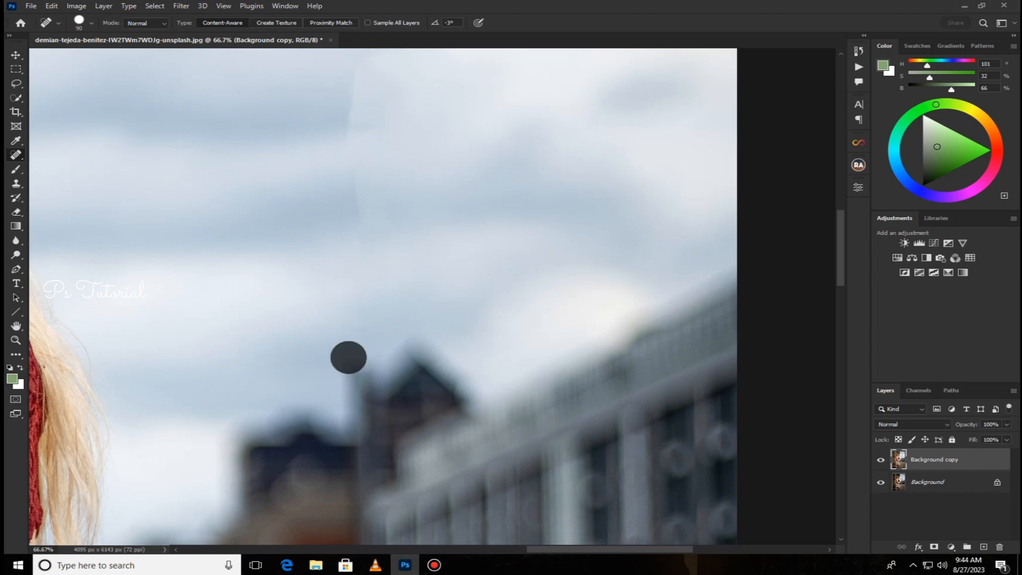
# - Heal the leftover vertical seam in the clouds where the lamp pole stood, using short Spot Healing Brush strokes
pyautogui.moveTo(351, 229); pyautogui.dragTo(351, 195)
pyautogui.click(351, 185)
pyautogui.click(350, 146)
pyautogui.click(349, 116)
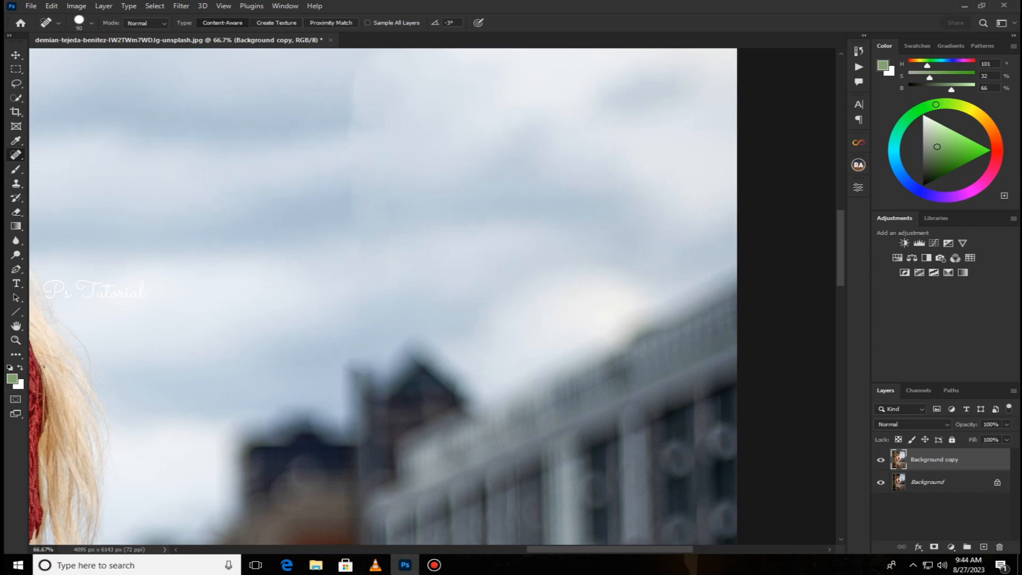
pyautogui.moveTo(349, 117); pyautogui.dragTo(326, 282)
pyautogui.click(336, 312)
pyautogui.moveTo(338, 246); pyautogui.dragTo(338, 227)
pyautogui.click(326, 313)
pyautogui.click(312, 344)
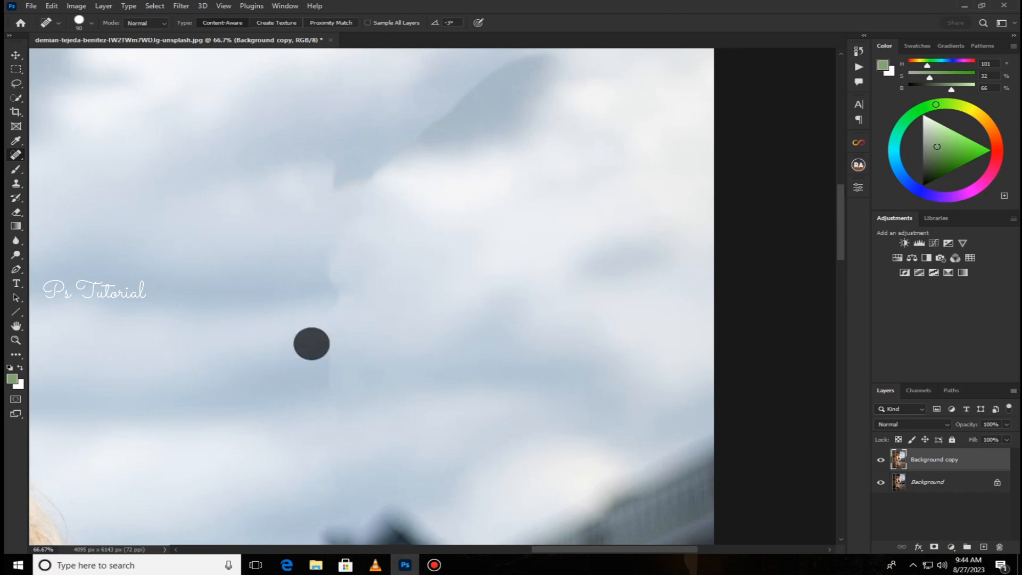
# - Replace the sky with the blue cloudy preset using Sky Replacement, with sky Brightness 53 and output to New Layers
pyautogui.click(51, 6)
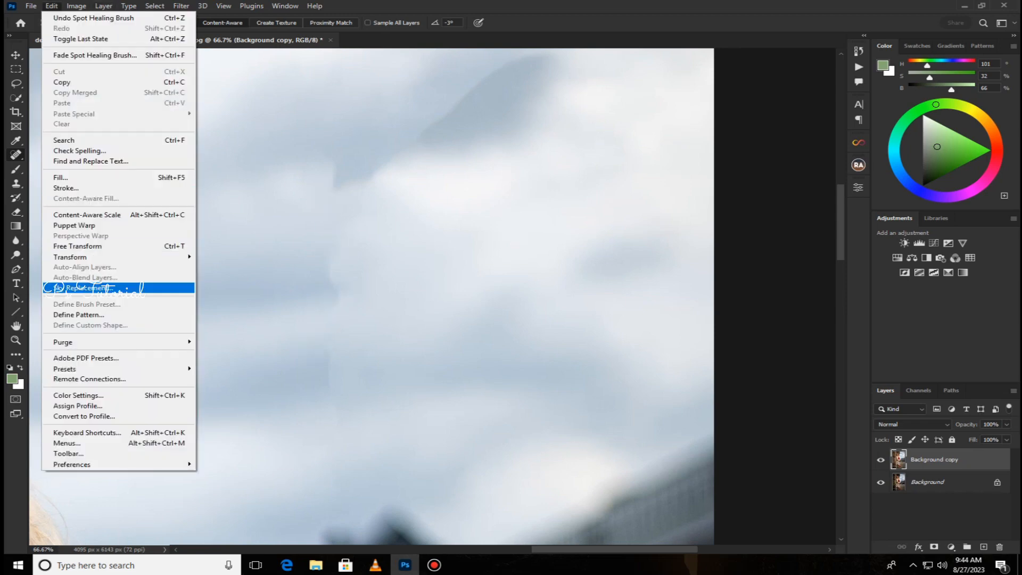
pyautogui.click(88, 288)
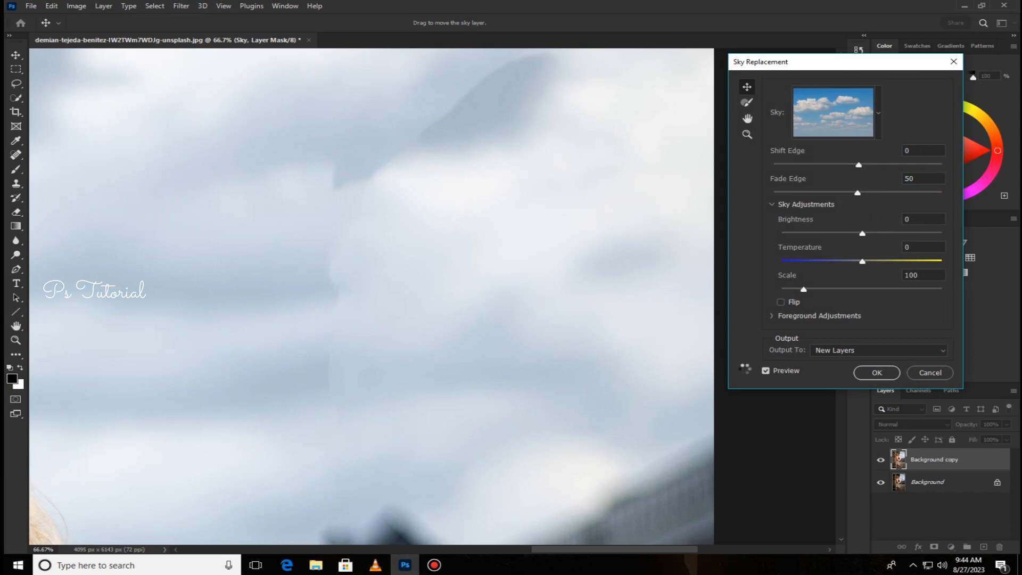
pyautogui.hotkey('ctrl', '-')
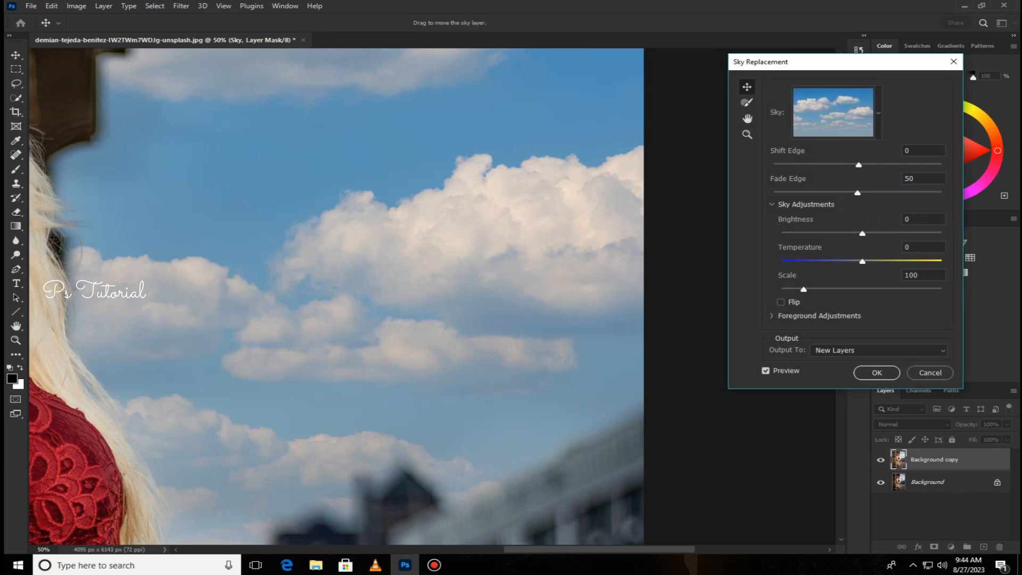
pyautogui.hotkey('ctrl', '-')
pyautogui.hotkey('ctrl', '-')
pyautogui.hotkey('ctrl', '-')
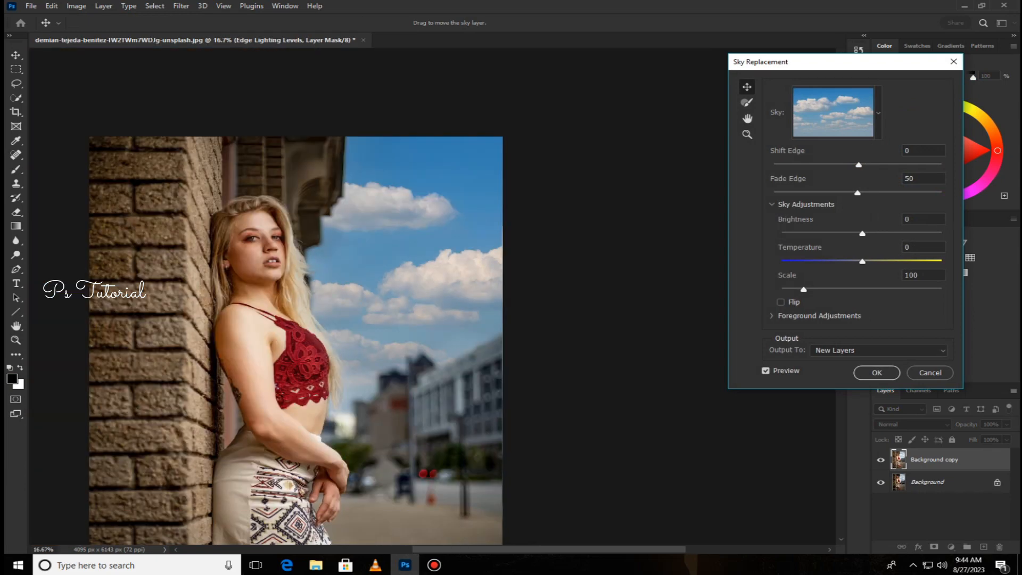
pyautogui.moveTo(862, 234); pyautogui.dragTo(904, 233)
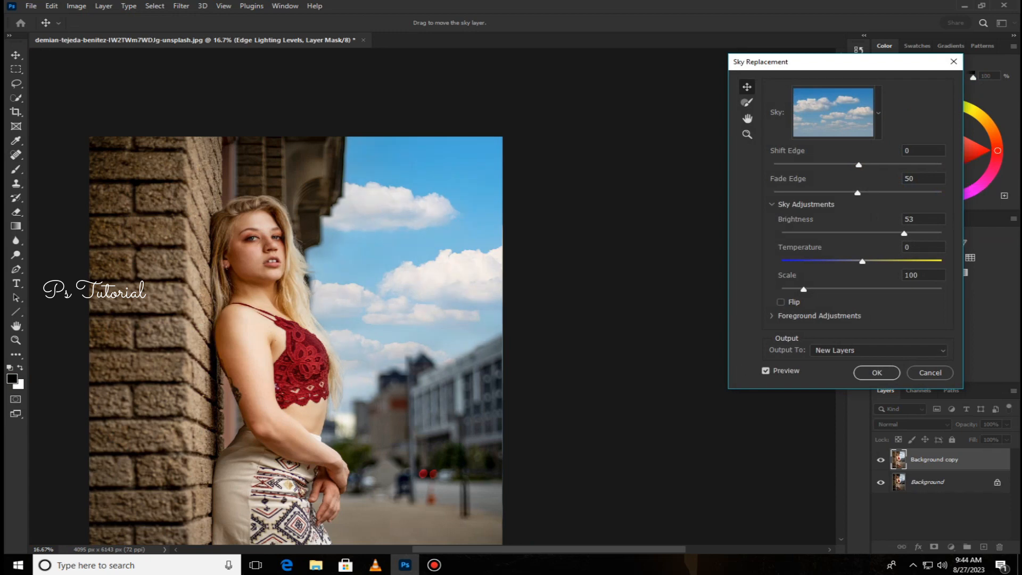
pyautogui.press('Return')
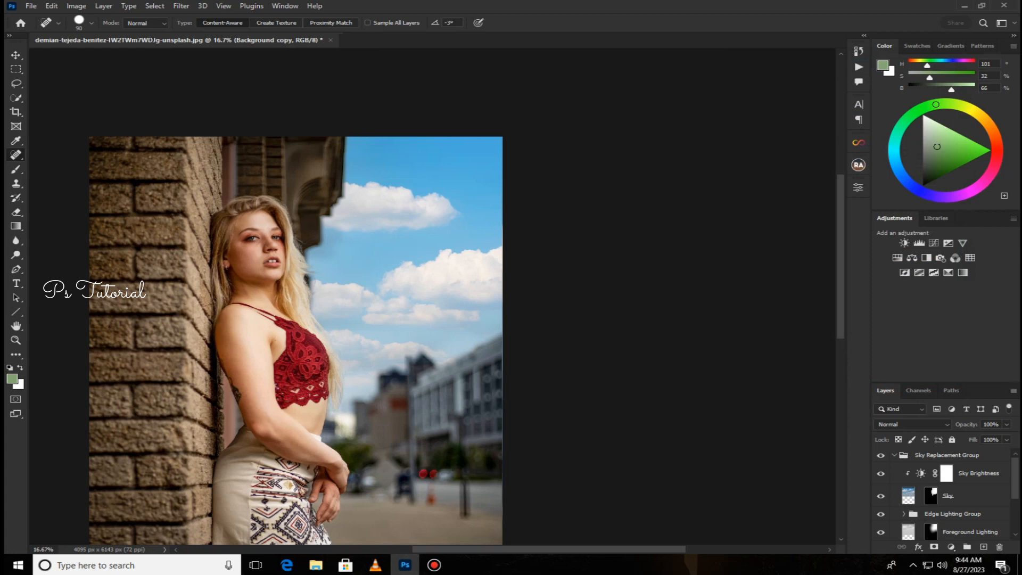
# - Collapse the Sky Replacement Group and set its opacity to 70%
pyautogui.hotkey('ctrl', '+')
pyautogui.hotkey('ctrl', '+')
pyautogui.hotkey('ctrl', '+')
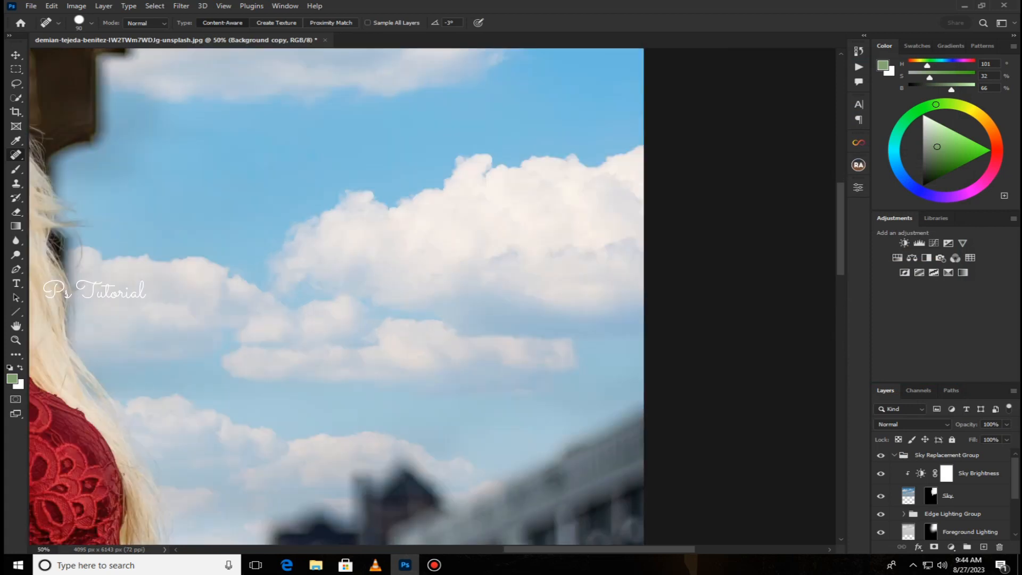
pyautogui.moveTo(432, 296); pyautogui.dragTo(395, 301)
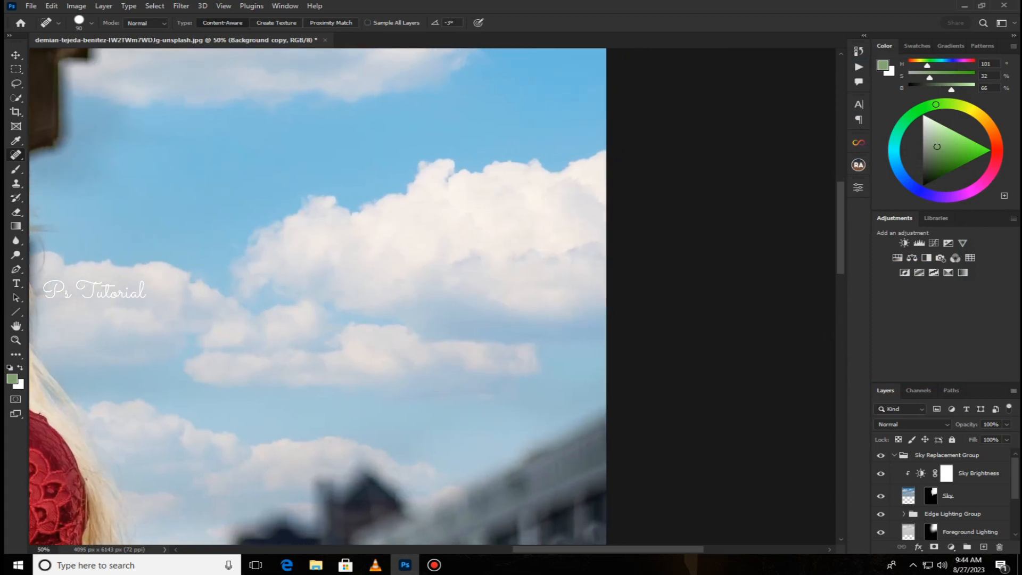
pyautogui.click(894, 456)
pyautogui.click(947, 455)
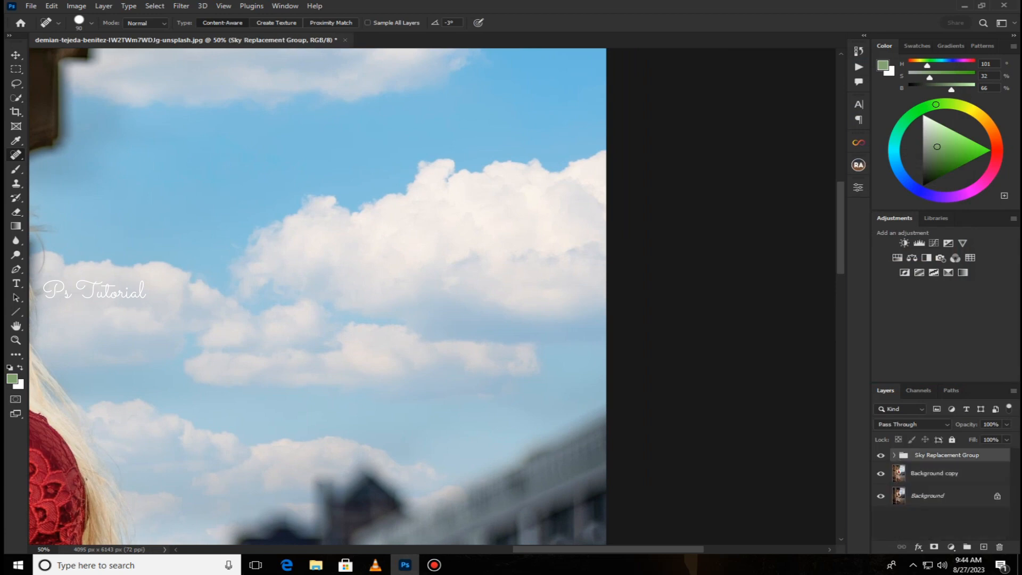
pyautogui.click(1007, 425)
pyautogui.moveTo(1010, 436); pyautogui.dragTo(992, 436)
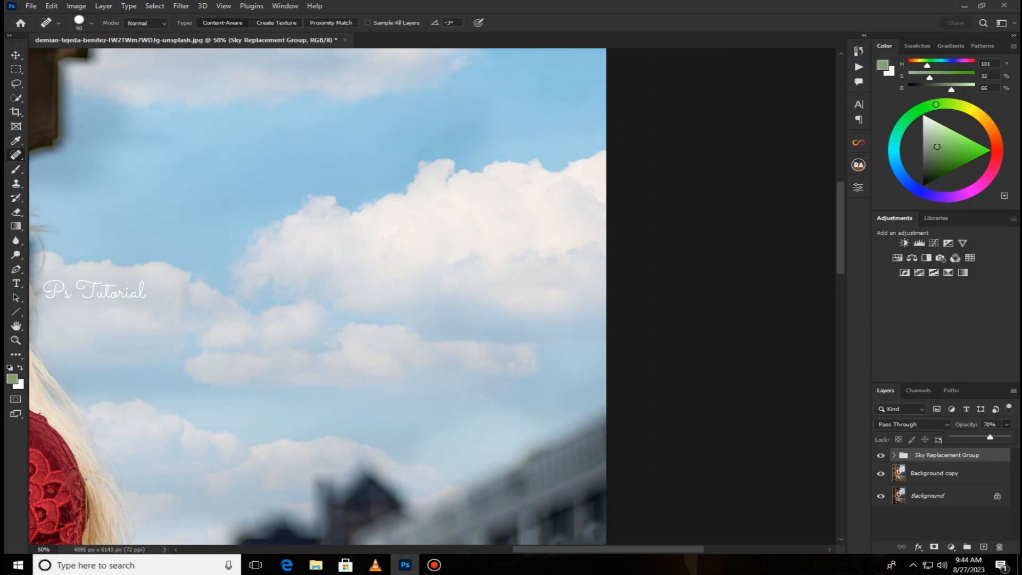
pyautogui.hotkey('ctrl', '-')
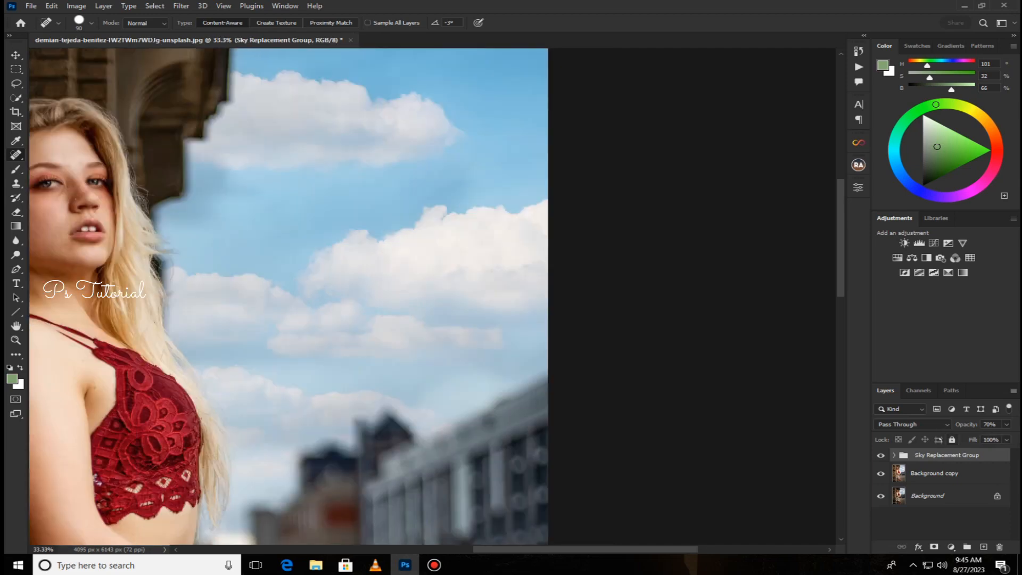
# - With the Background layer hidden, merge the visible layers and duplicate the merged layer
pyautogui.rightClick(947, 456)
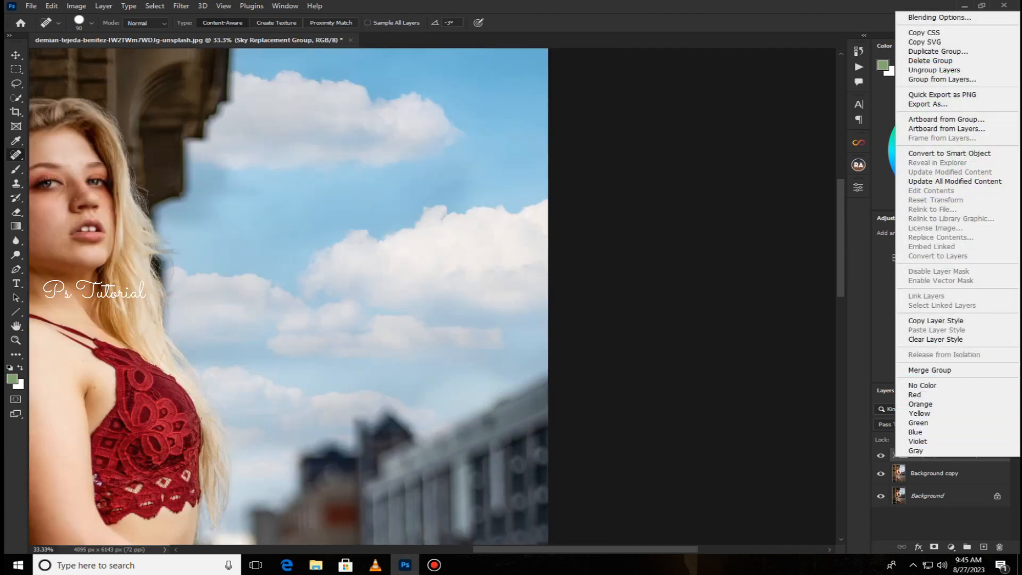
pyautogui.press('Escape')
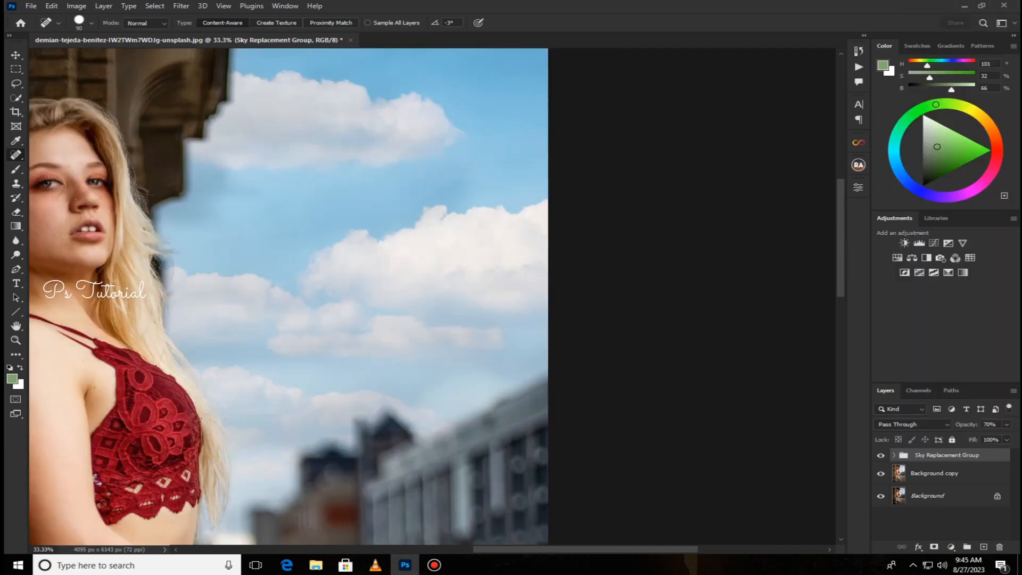
pyautogui.rightClick(935, 473)
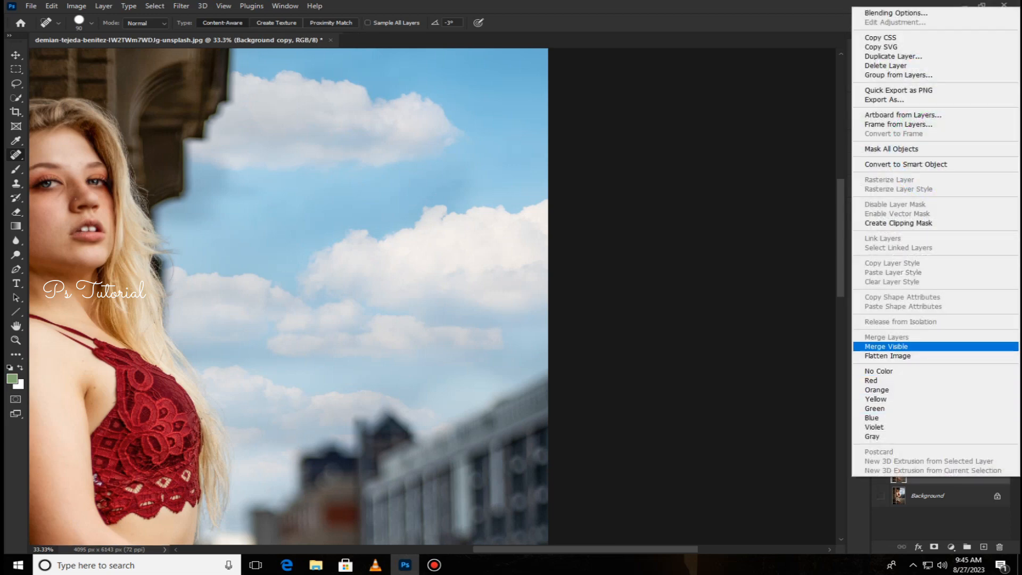
pyautogui.click(894, 347)
pyautogui.hotkey('ctrl', 'j')
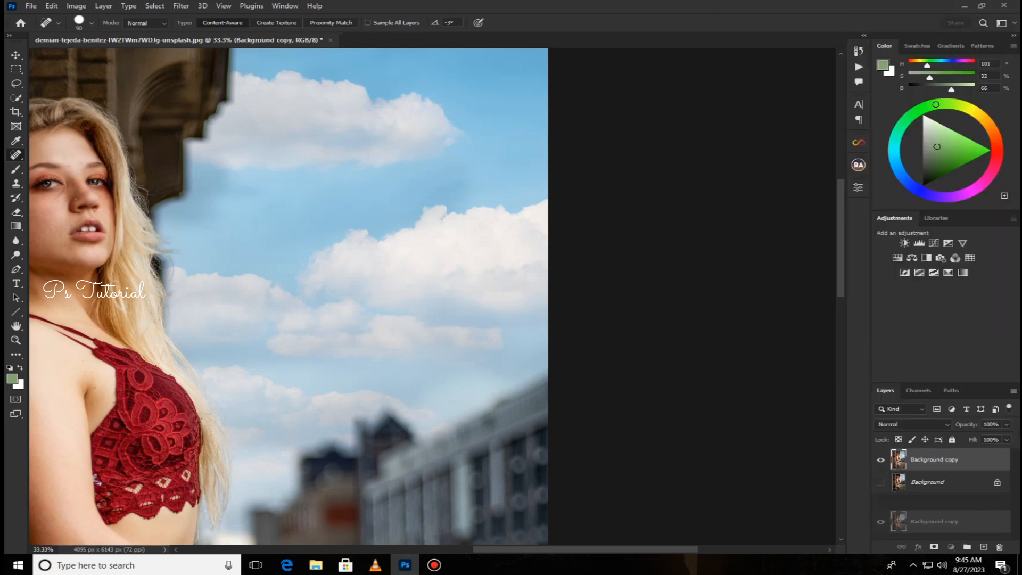
# - Open the Camera Raw Filter on the duplicated layer and set Exposure to +0.10
pyautogui.click(182, 6)
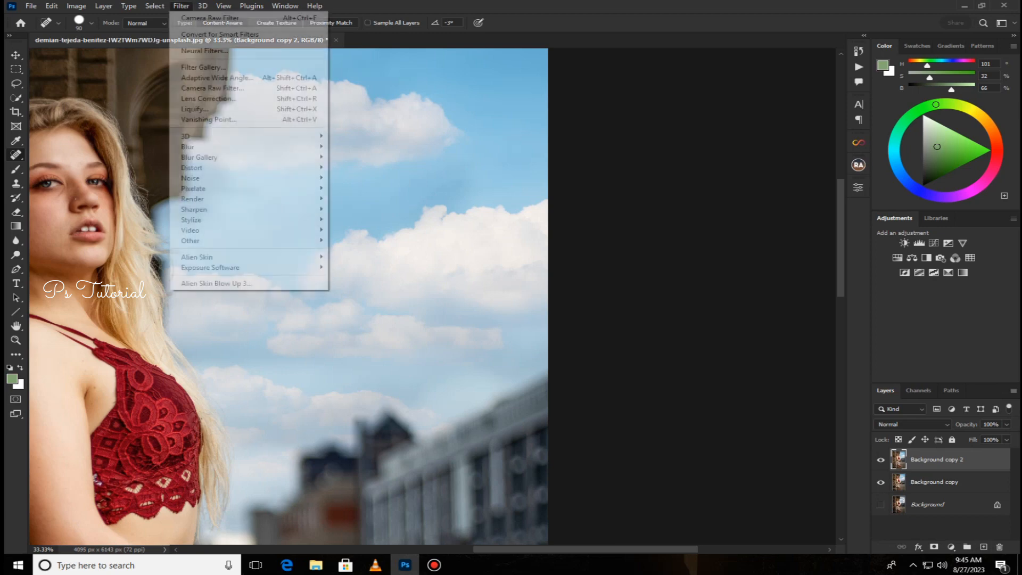
pyautogui.click(213, 88)
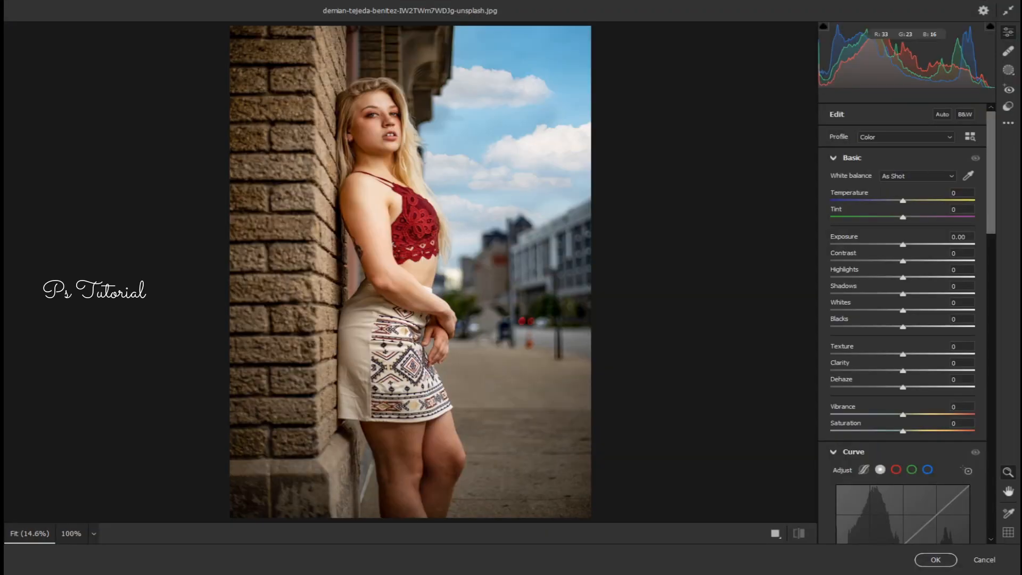
pyautogui.click(365, 127)
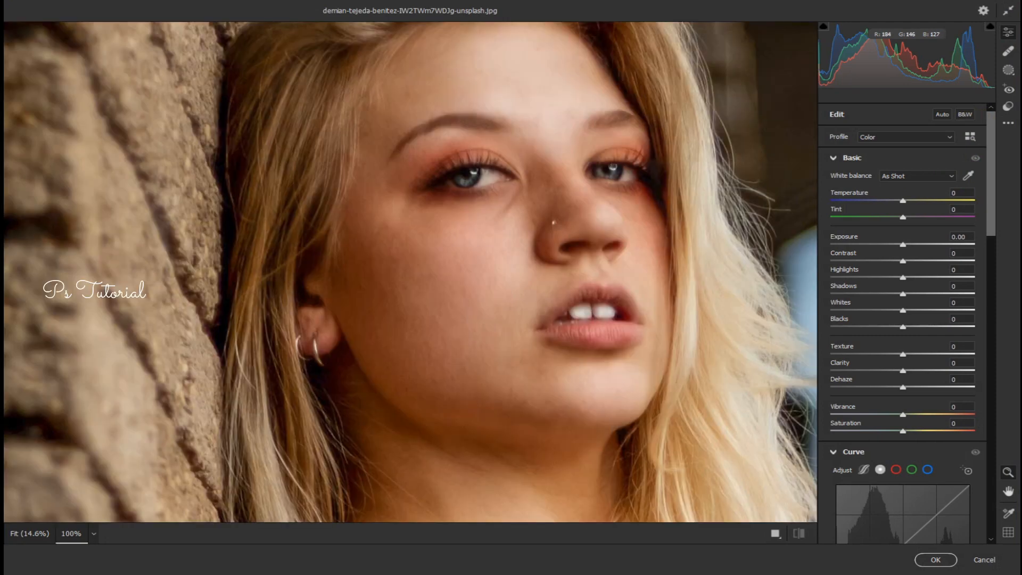
pyautogui.moveTo(479, 255); pyautogui.dragTo(319, 286)
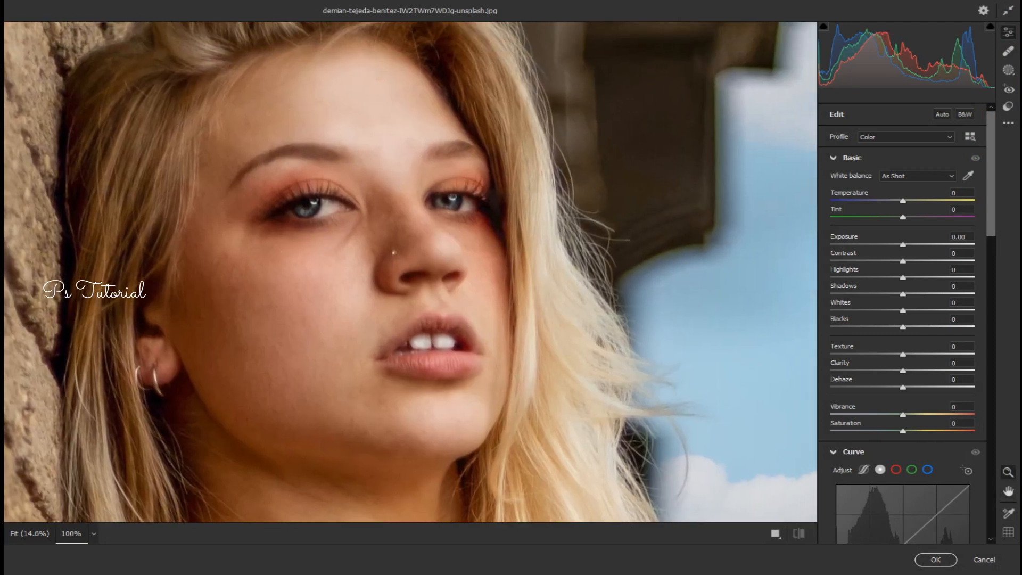
pyautogui.press('Up')
pyautogui.press('Up')
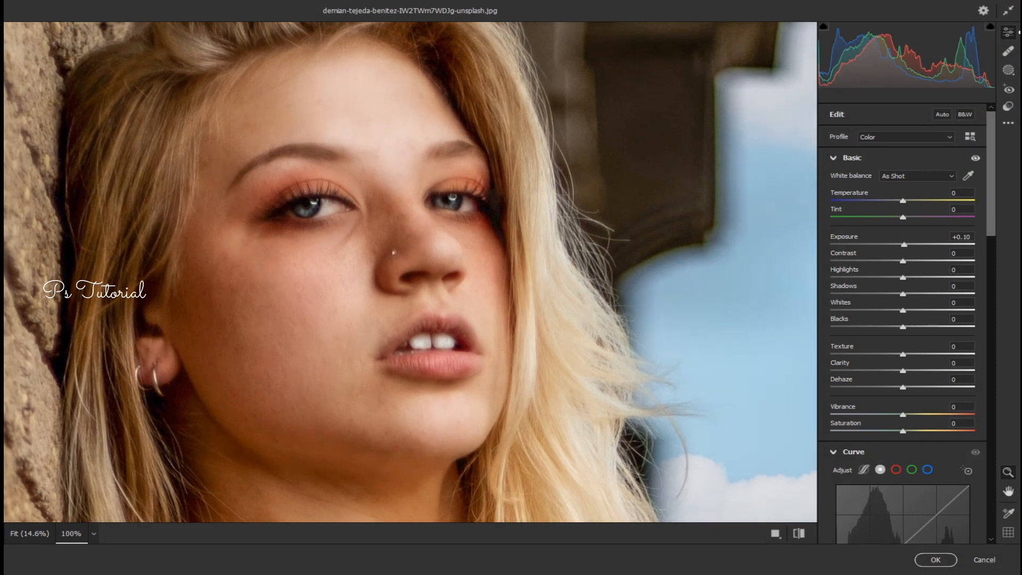
pyautogui.scroll(-10, 902, 319)
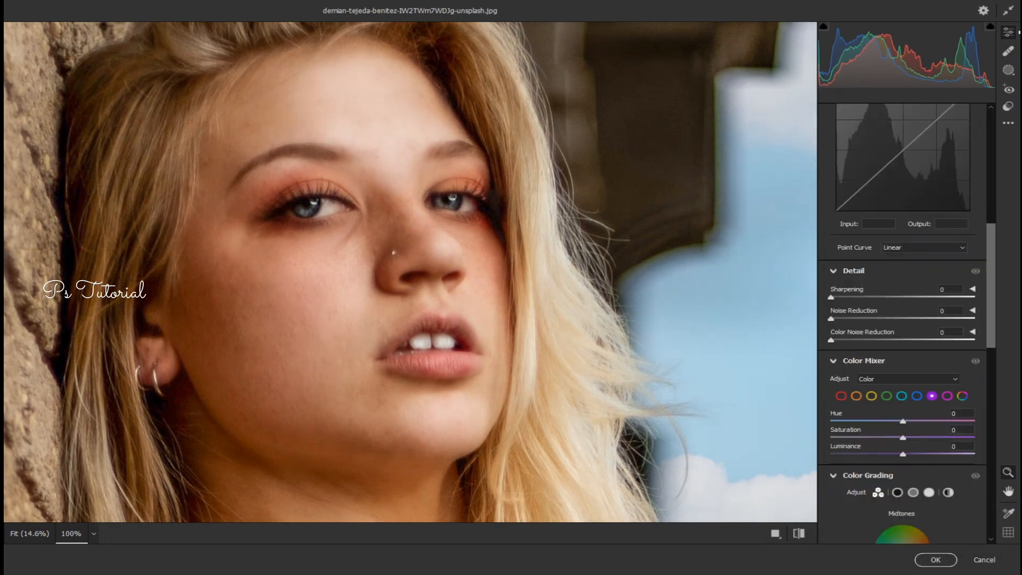
# - Raise the oranges' Luminance to +24 in the Color Mixer and apply the Camera Raw changes
pyautogui.click(856, 396)
pyautogui.moveTo(904, 454); pyautogui.dragTo(921, 454)
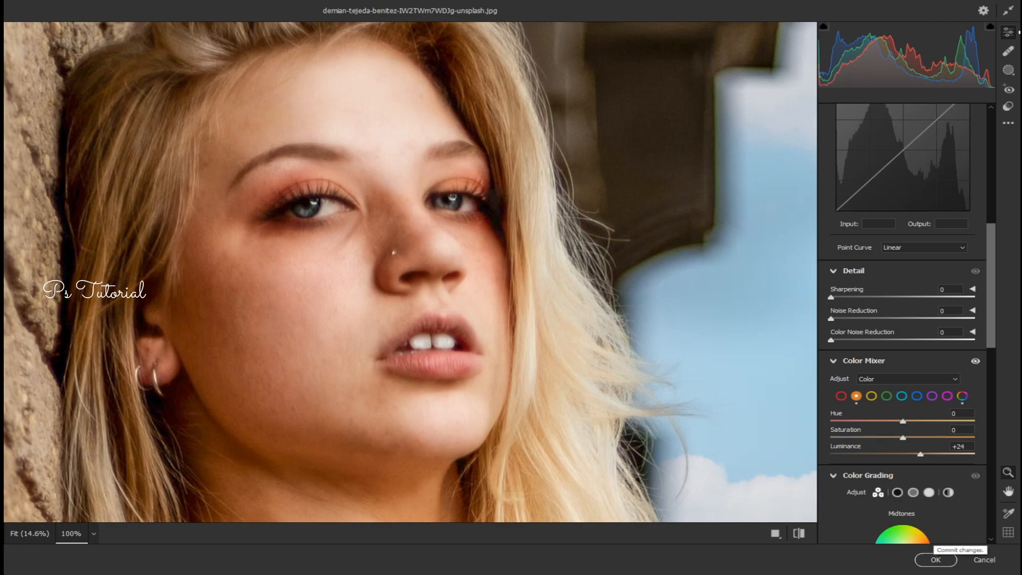
pyautogui.click(936, 559)
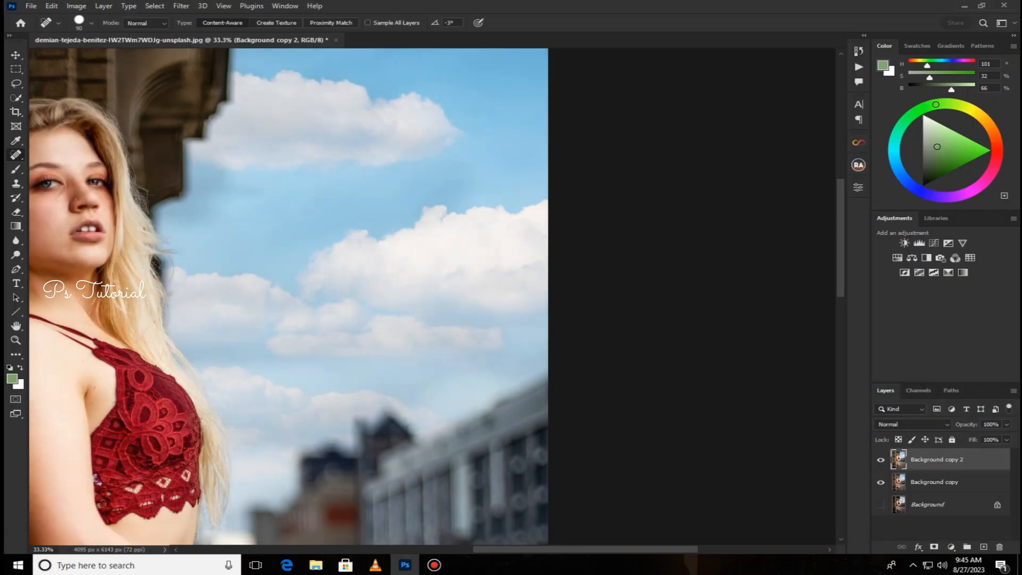
# - Merge Background copy 2 down and duplicate the merged layer to get two copies above it
pyautogui.moveTo(341, 251); pyautogui.dragTo(519, 349)
pyautogui.hotkey('ctrl', '+')
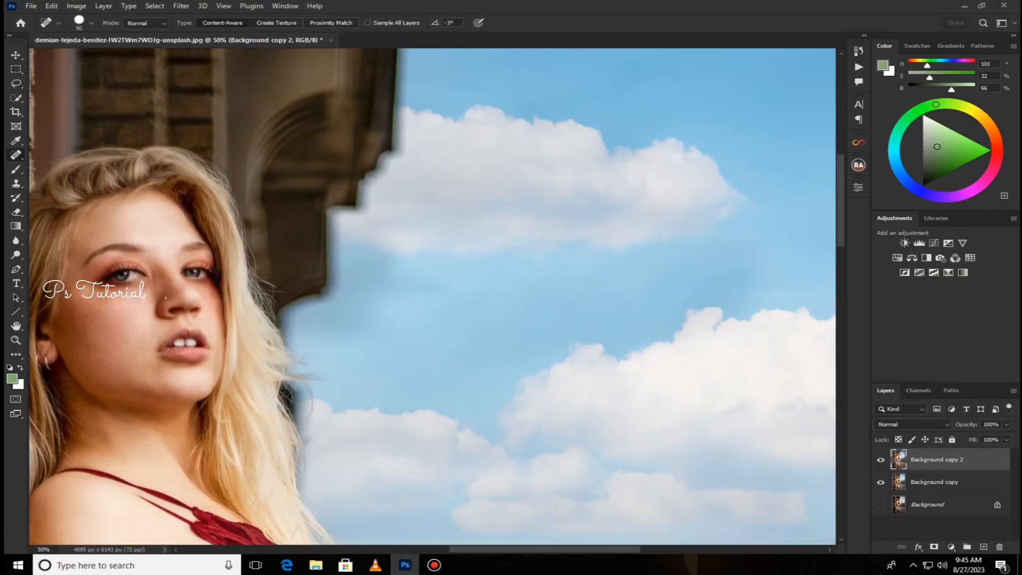
pyautogui.moveTo(373, 288); pyautogui.dragTo(483, 300)
pyautogui.rightClick(942, 459)
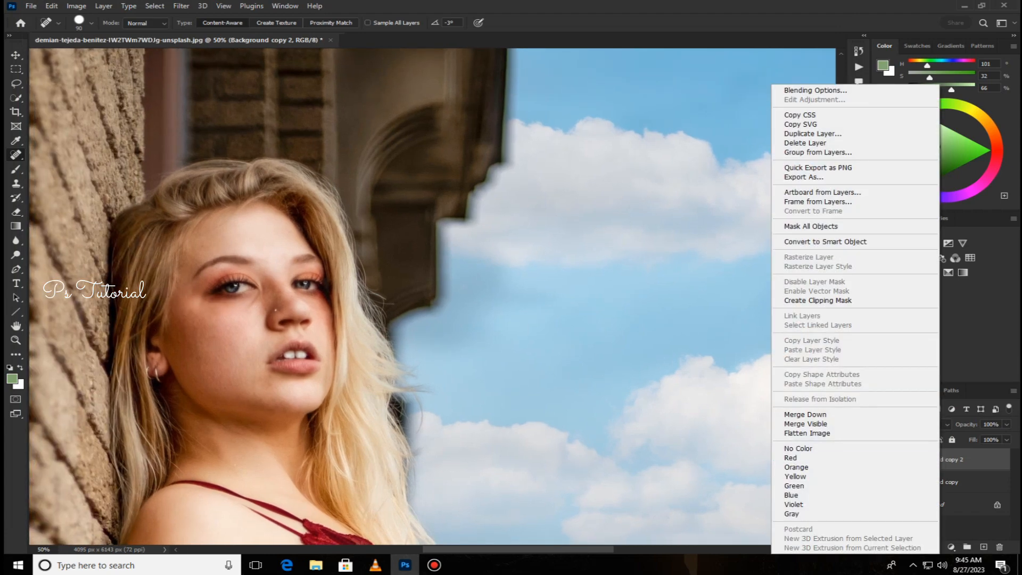
pyautogui.click(852, 415)
pyautogui.moveTo(952, 459); pyautogui.dragTo(983, 546)
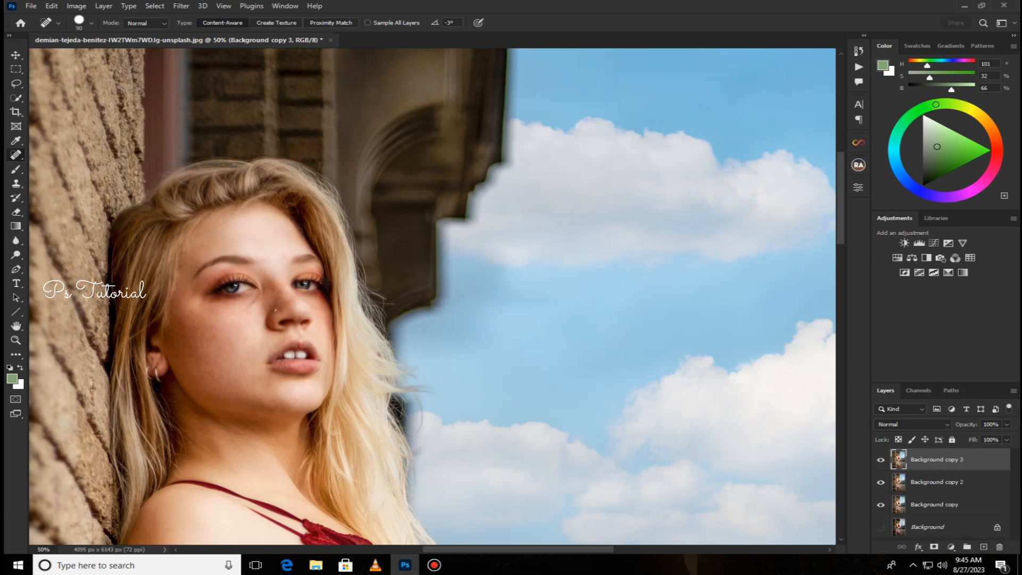
# - Apply a small-radius Gaussian Blur to the Background copy 2 layer
pyautogui.click(952, 482)
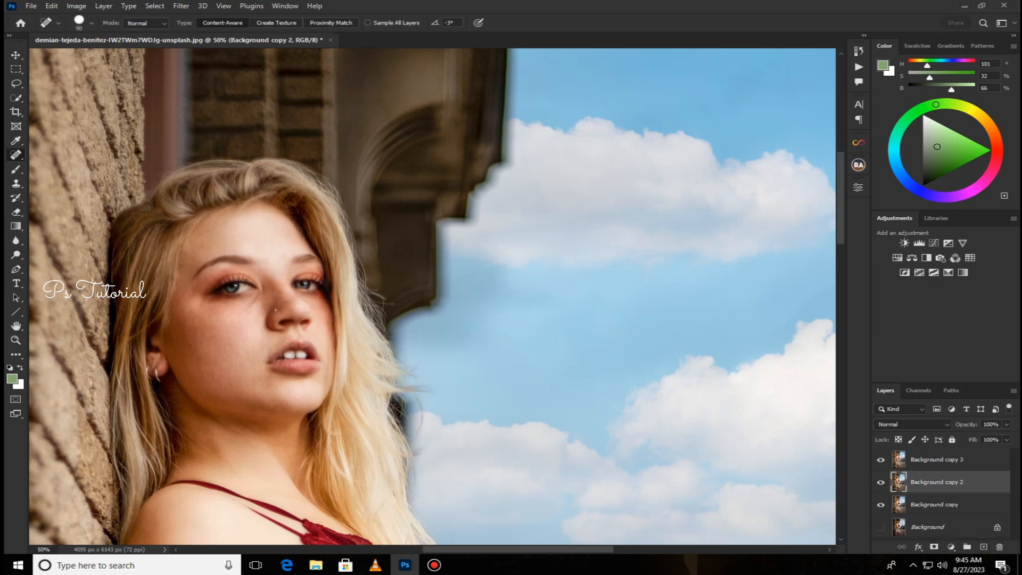
pyautogui.click(181, 6)
pyautogui.moveTo(251, 157)
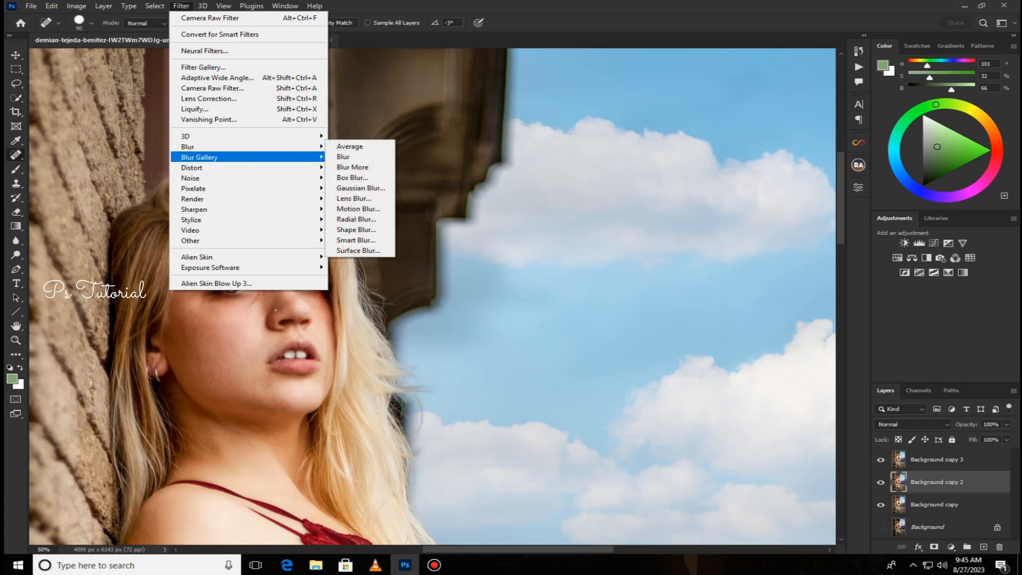
pyautogui.click(361, 188)
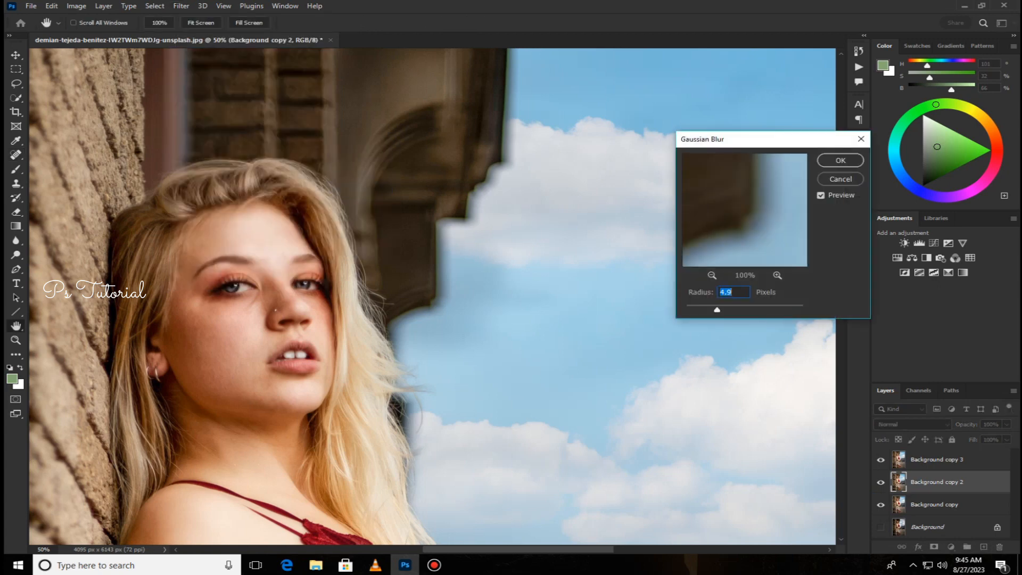
pyautogui.moveTo(718, 309); pyautogui.dragTo(695, 309)
pyautogui.press('Return')
pyautogui.press('j')
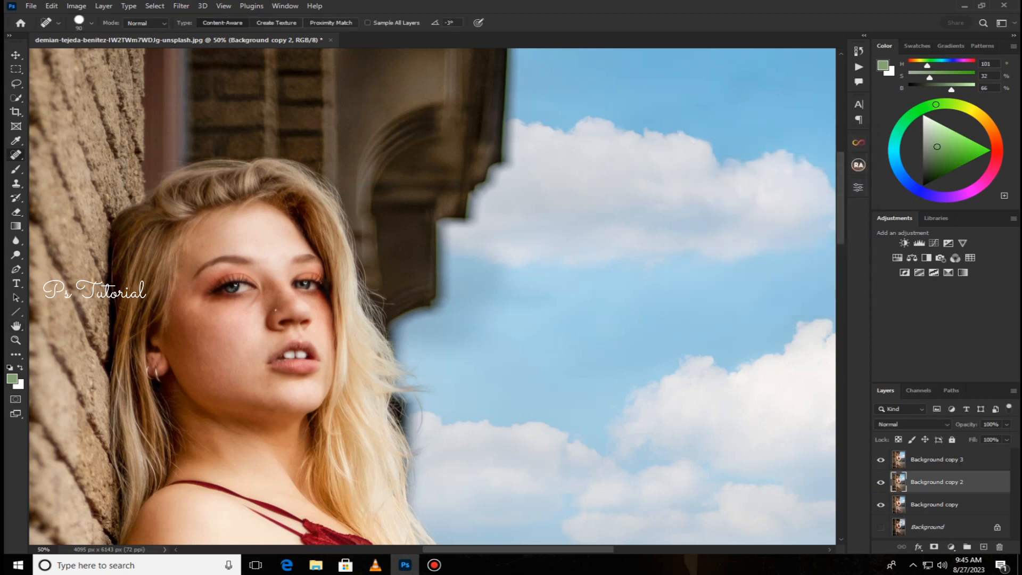
# - Use Apply Image on Background copy 3 with Background copy 2 as source layer, Subtract blending, Scale 2 and Offset 128
pyautogui.click(937, 460)
pyautogui.click(76, 6)
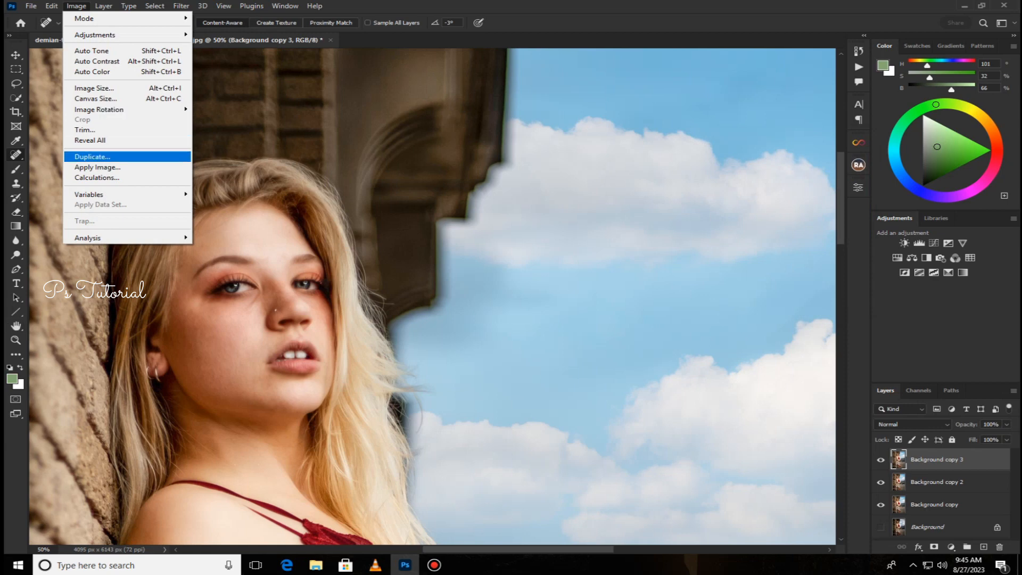
pyautogui.click(96, 167)
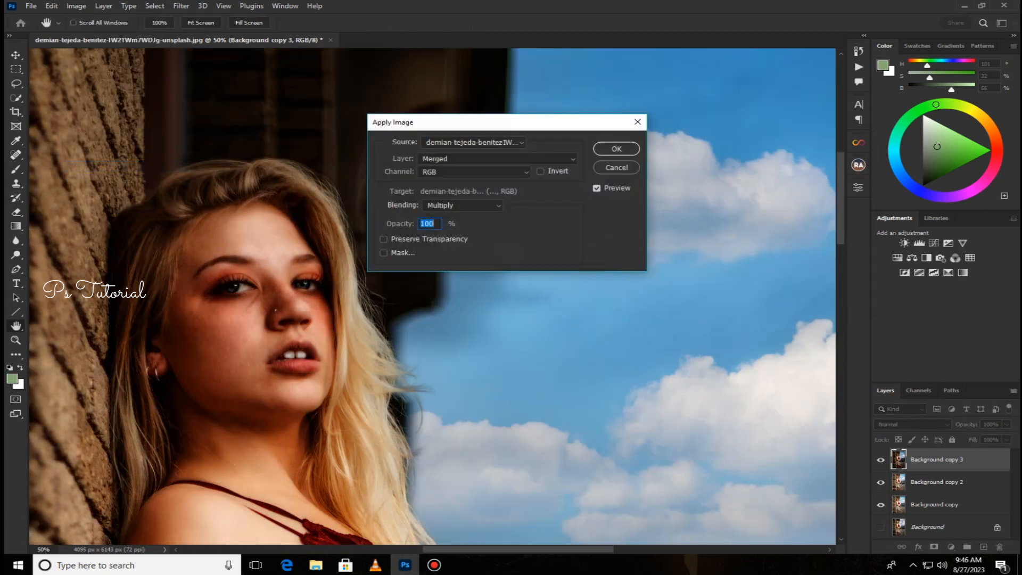
pyautogui.click(497, 158)
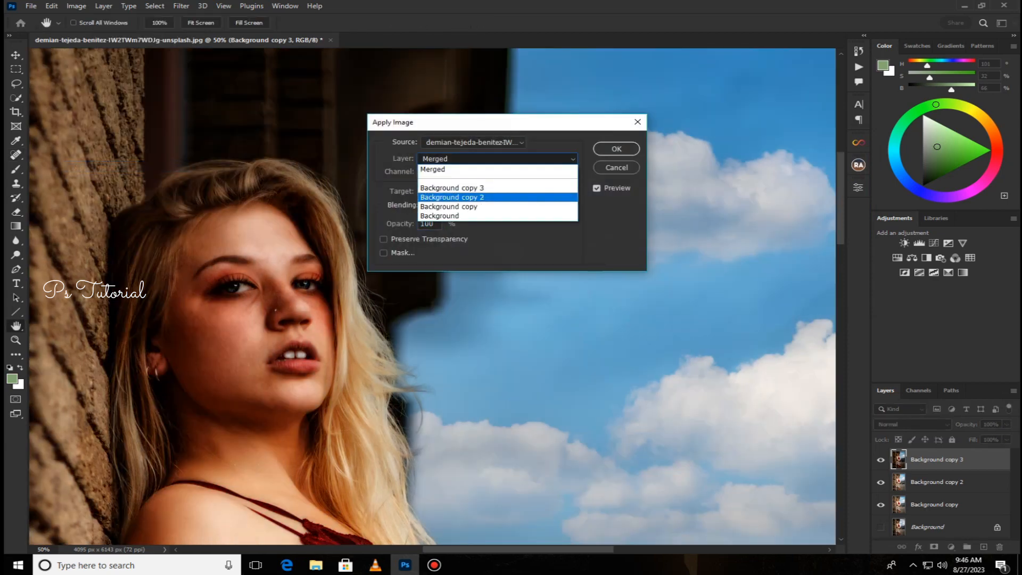
pyautogui.click(452, 197)
pyautogui.click(462, 205)
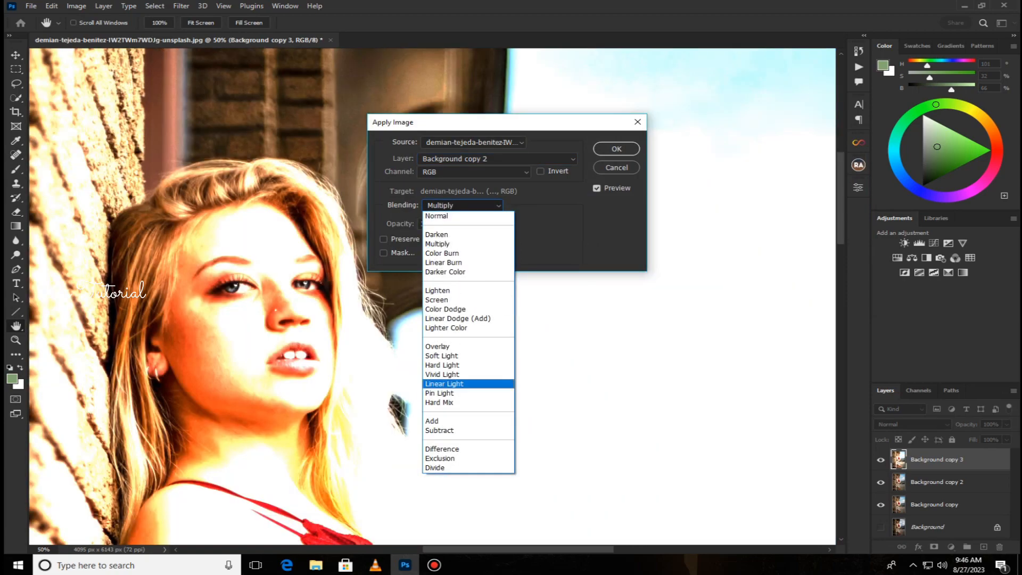
pyautogui.press('Down')
pyautogui.press('Down')
pyautogui.press('Down')
pyautogui.press('Down')
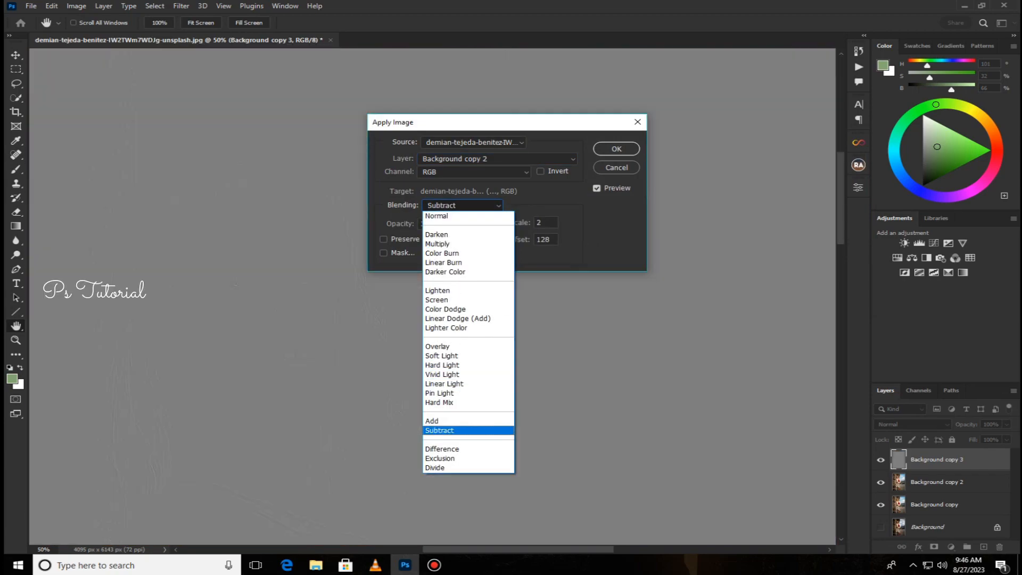
pyautogui.press('Return')
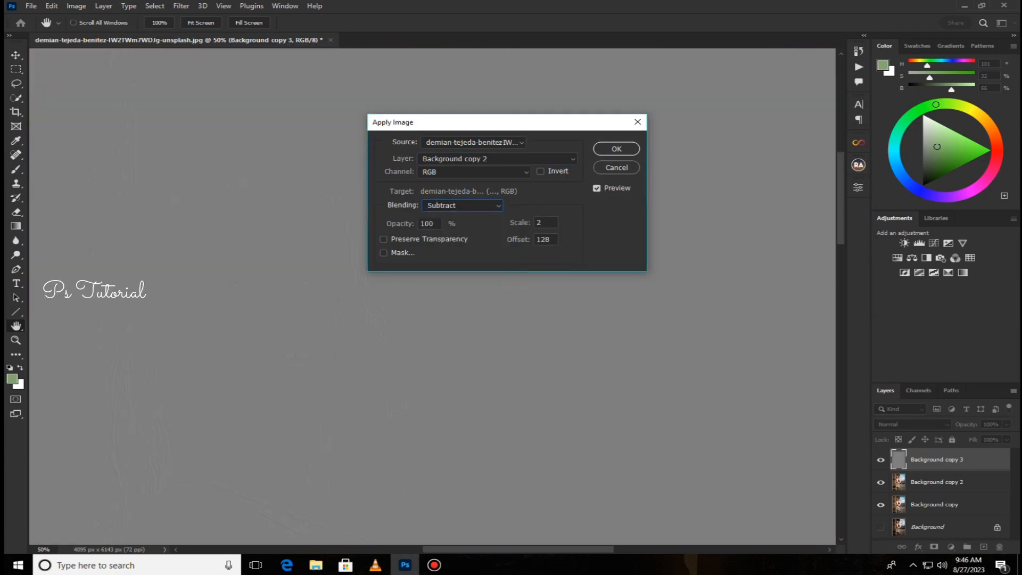
pyautogui.click(617, 149)
pyautogui.press('j')
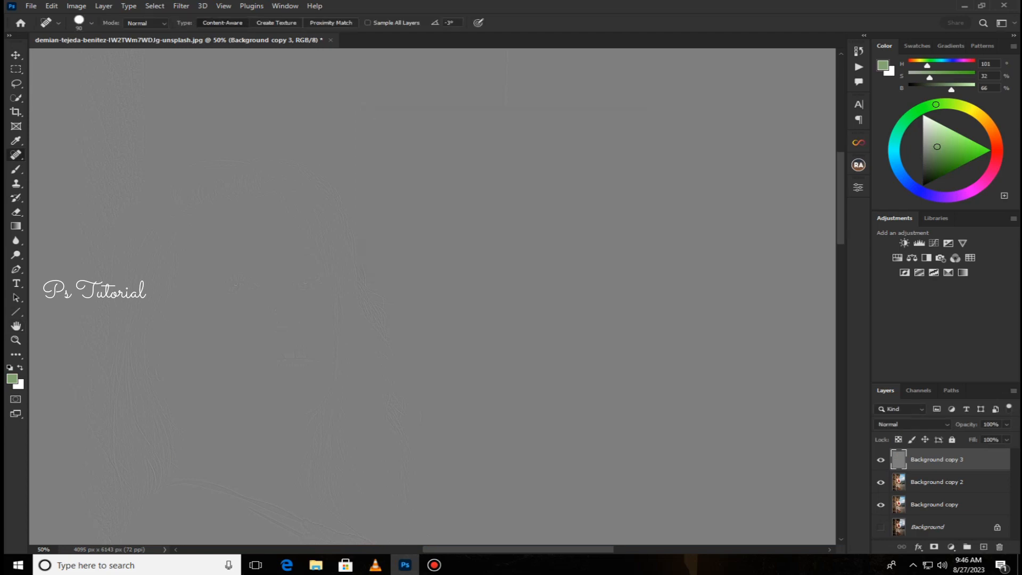
# - Set the Background copy 3 layer's blend mode to Linear Light and hide the layer
pyautogui.click(912, 424)
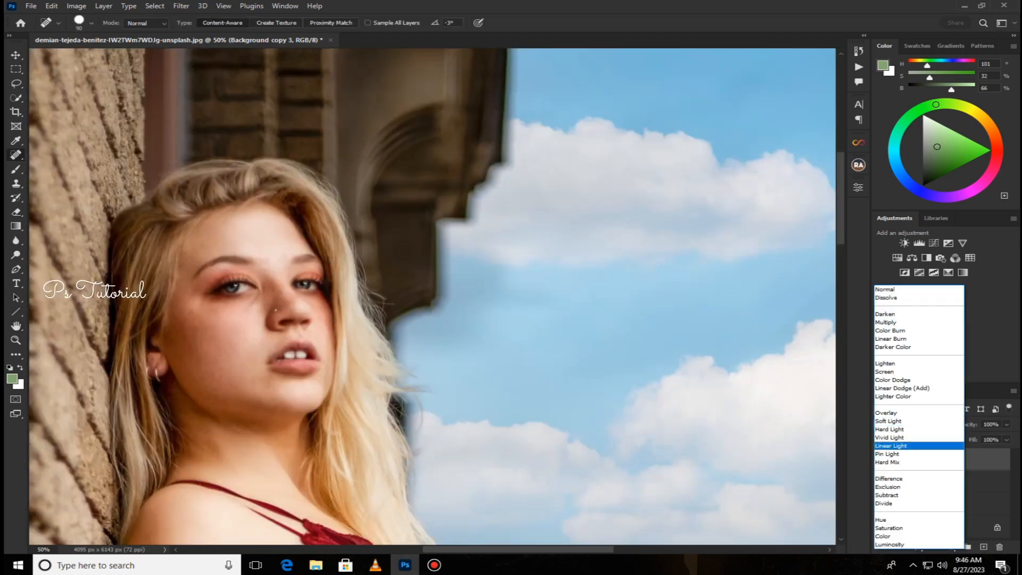
pyautogui.press('Return')
pyautogui.click(881, 459)
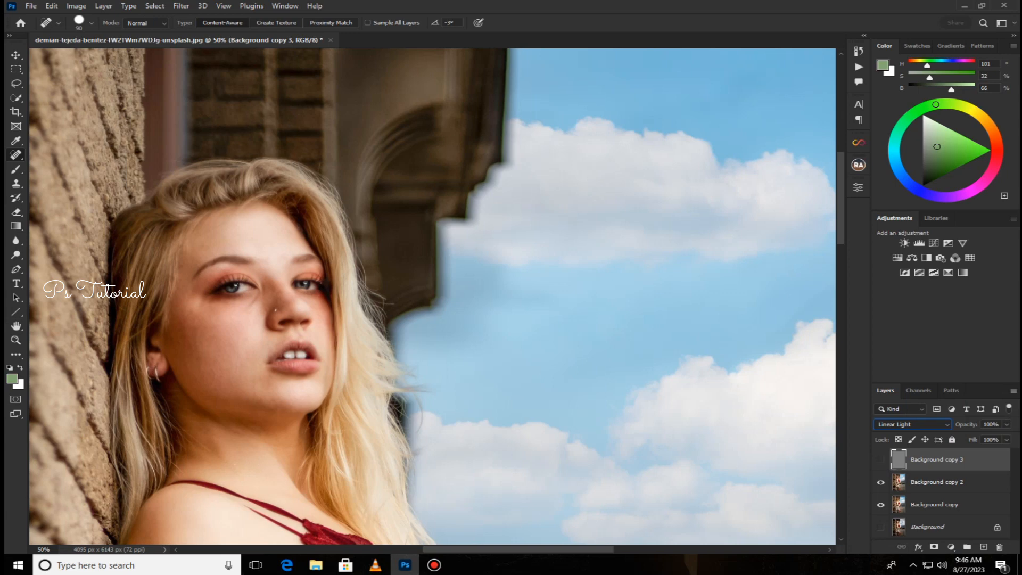
# - Select the Background copy 2 layer and ready the Mixer Brush at size 90 for the face
pyautogui.click(937, 482)
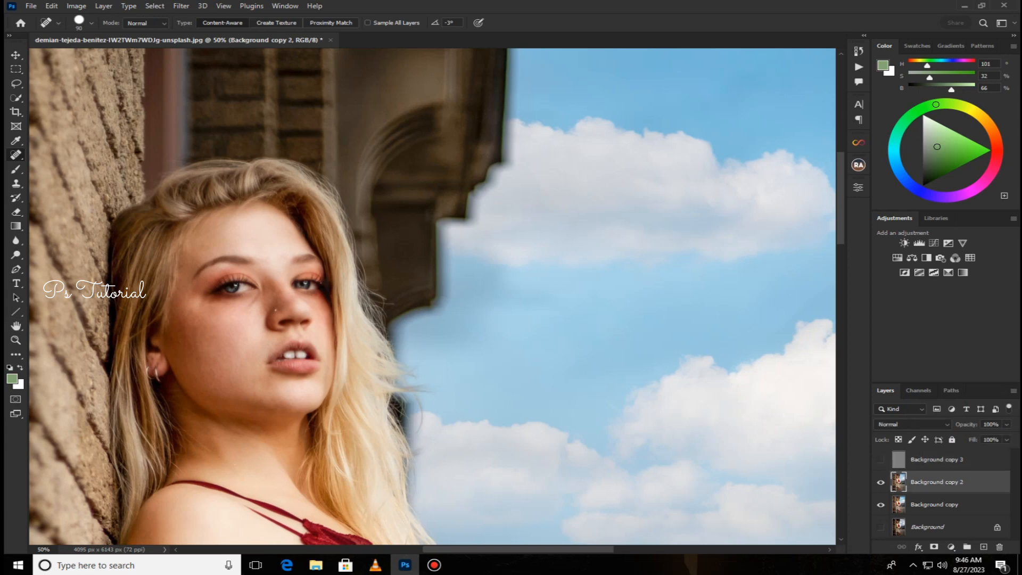
pyautogui.rightClick(16, 169)
pyautogui.click(70, 201)
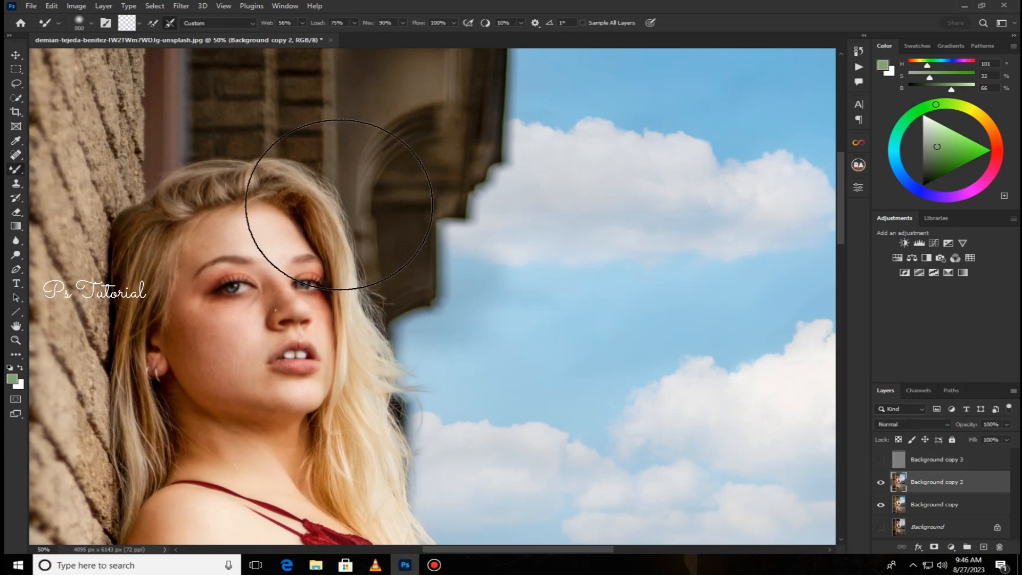
pyautogui.hotkey('ctrl', '+')
pyautogui.hotkey('ctrl', '+')
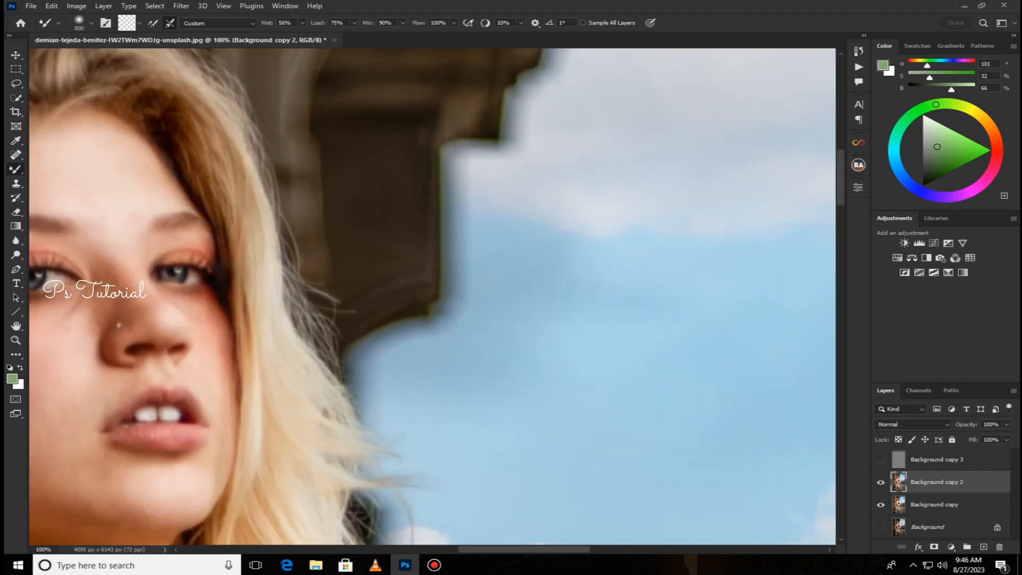
pyautogui.moveTo(282, 251); pyautogui.dragTo(532, 340)
pyautogui.press('[')
pyautogui.press('[')
pyautogui.press('[')
pyautogui.press('[')
pyautogui.press('[')
pyautogui.press('[')
pyautogui.press('[')
pyautogui.press('[')
pyautogui.press('[')
pyautogui.press('[')
pyautogui.press('[')
pyautogui.press('[')
pyautogui.press('[')
pyautogui.press('[')
pyautogui.press('[')
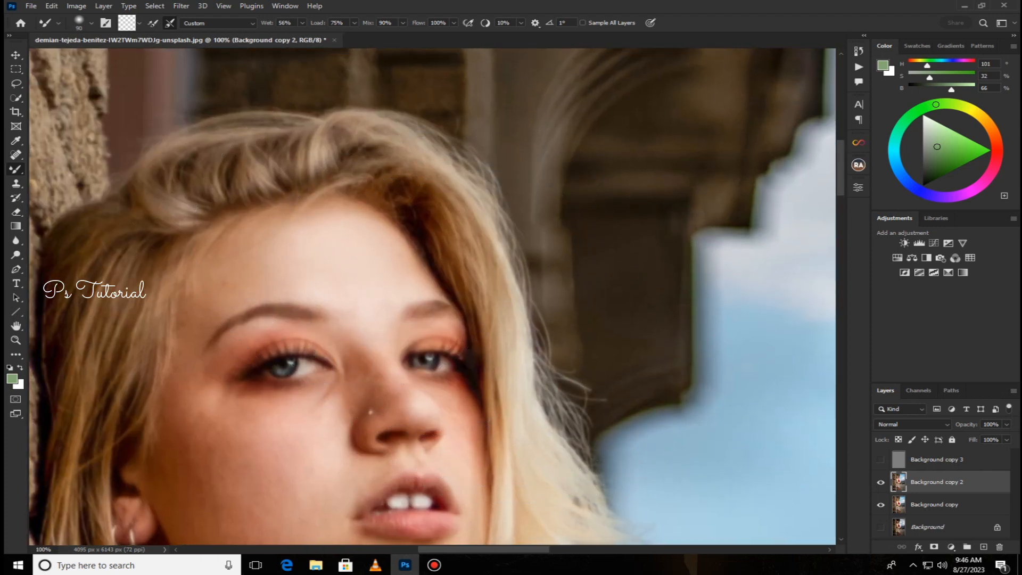
# - Try smoothing the forehead skin with the Mixer Brush and undo the strokes
pyautogui.moveTo(405, 237)
pyautogui.mouseDown()
pyautogui.moveTo(419, 261)
pyautogui.moveTo(366, 345)
pyautogui.mouseUp()
pyautogui.moveTo(404, 271)
pyautogui.mouseDown()
pyautogui.moveTo(386, 285)
pyautogui.moveTo(430, 273)
pyautogui.moveTo(310, 208)
pyautogui.mouseUp()
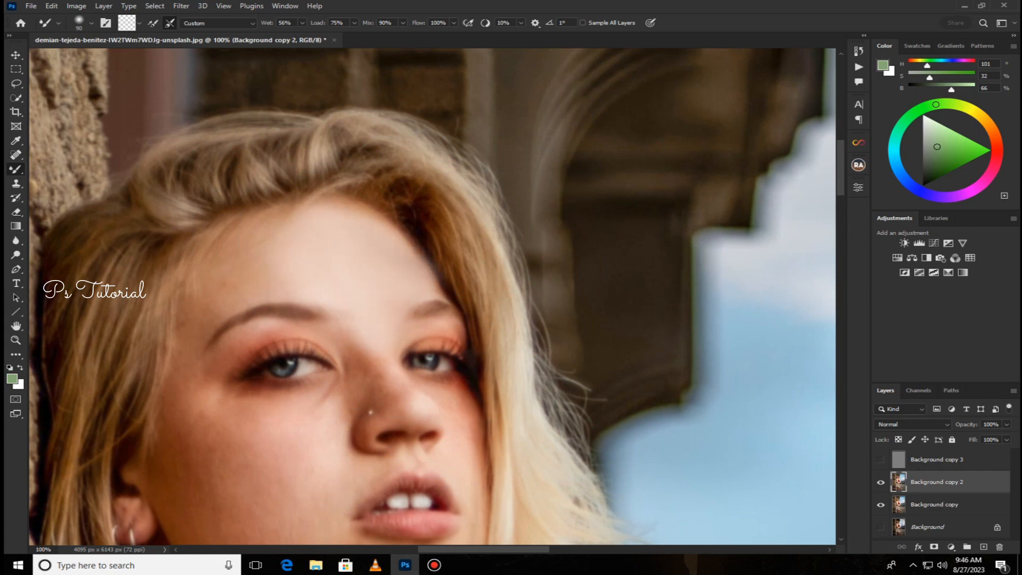
pyautogui.moveTo(278, 258)
pyautogui.mouseDown()
pyautogui.moveTo(261, 270)
pyautogui.moveTo(239, 262)
pyautogui.moveTo(223, 270)
pyautogui.mouseUp()
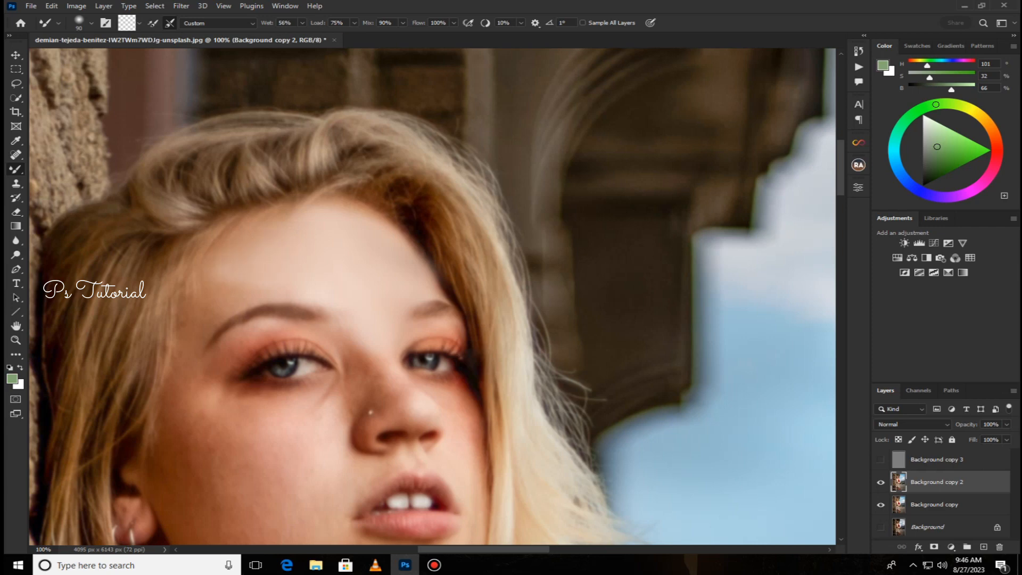
pyautogui.hotkey('ctrl', 'z')
pyautogui.hotkey('ctrl', 'z')
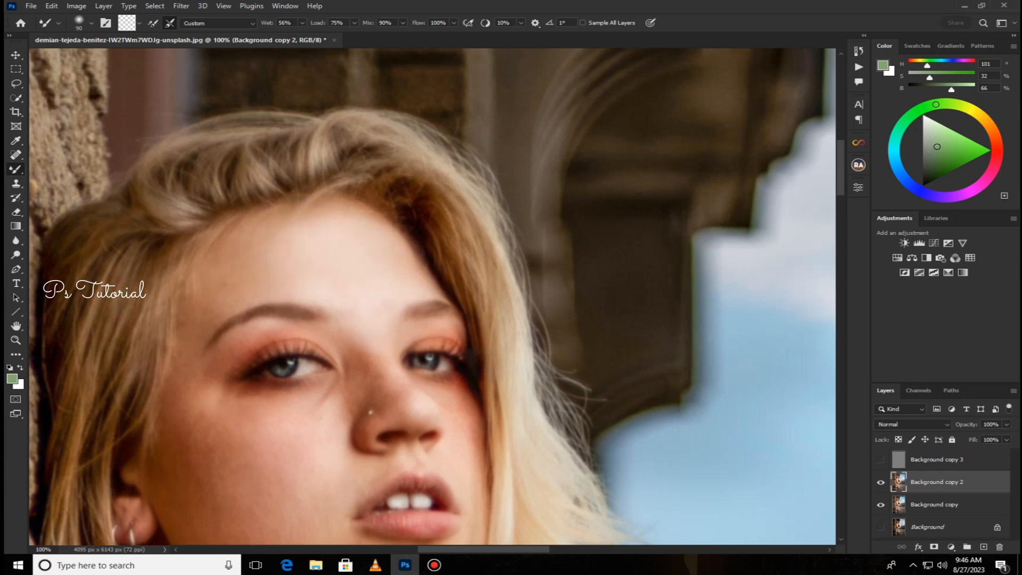
# - Set the Mixer Brush's Wet value to 11% and smooth the skin on the forehead and cheek
pyautogui.click(302, 23)
pyautogui.moveTo(303, 35); pyautogui.dragTo(277, 35)
pyautogui.press('Return')
pyautogui.moveTo(373, 293); pyautogui.dragTo(483, 281)
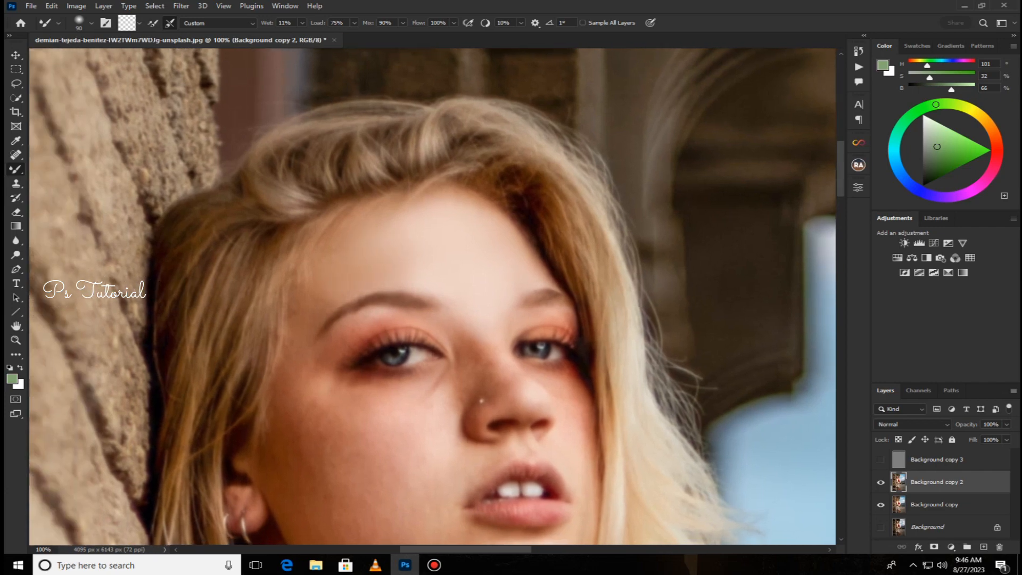
pyautogui.moveTo(432, 296); pyautogui.dragTo(458, 259)
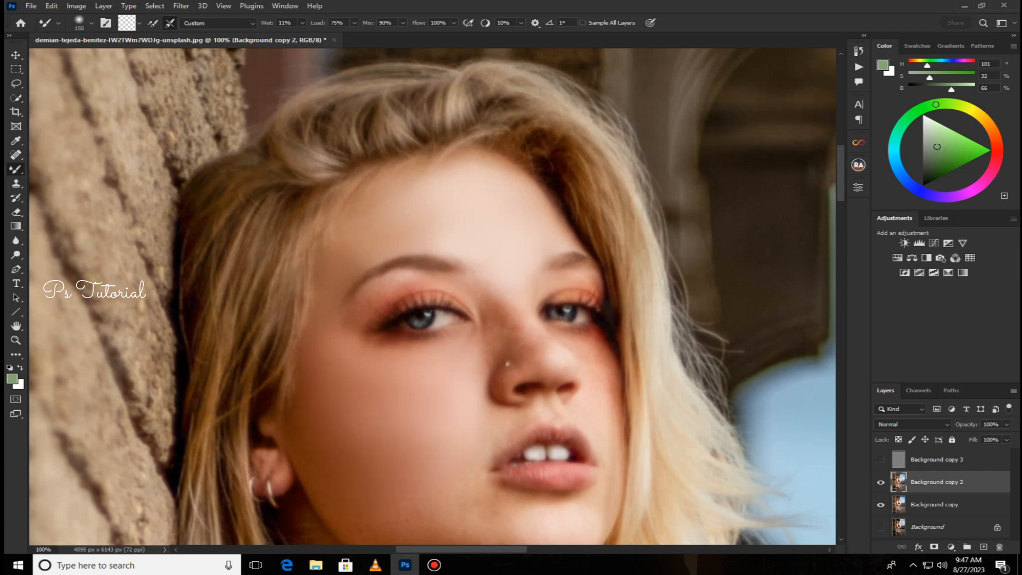
pyautogui.scroll(-3, 432, 298)
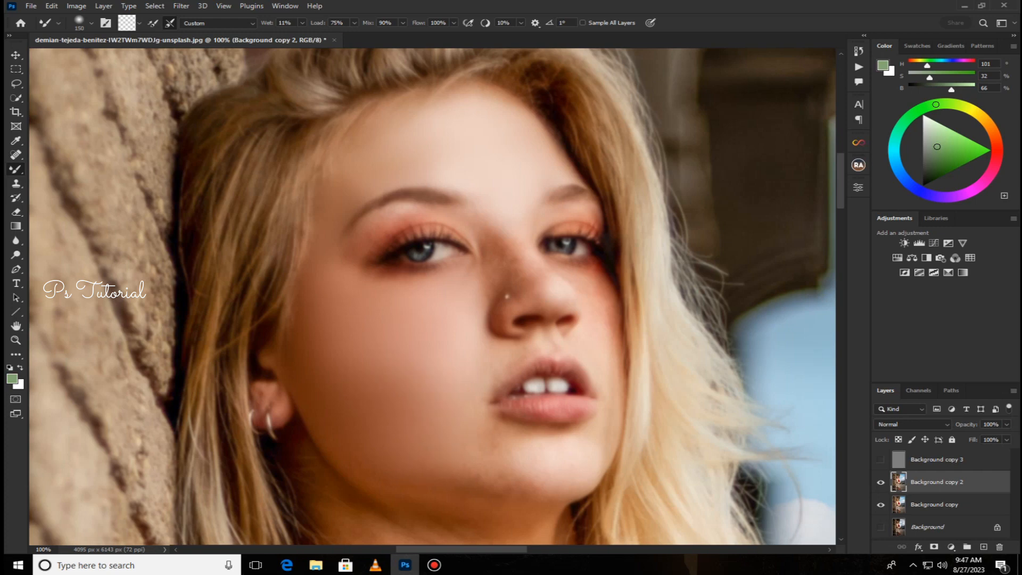
# - Reduce the Mixer Brush to size 70 and smooth the skin on the nose and around the mouth
pyautogui.moveTo(507, 296); pyautogui.dragTo(379, 358)
pyautogui.press('p')
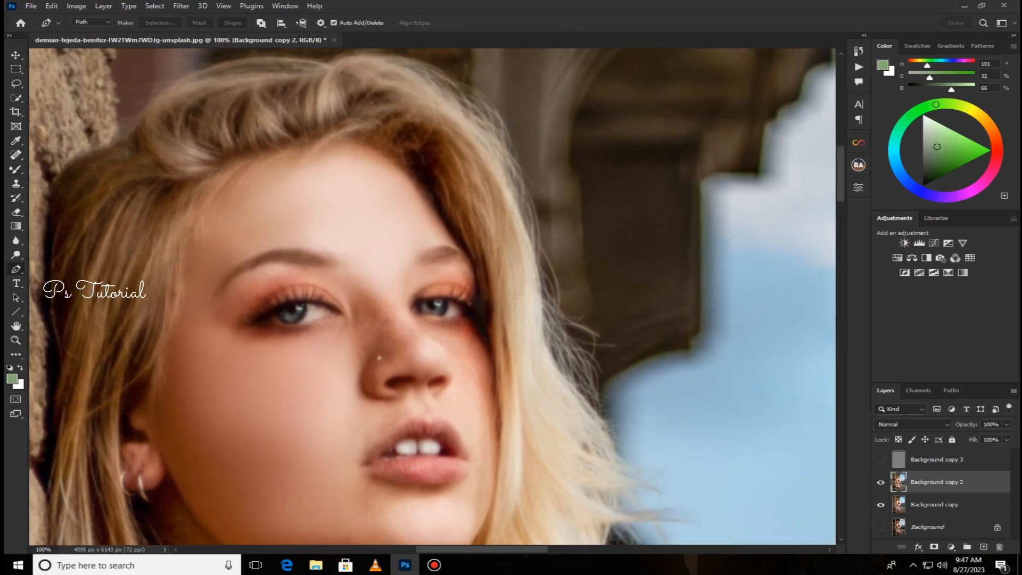
pyautogui.press('b')
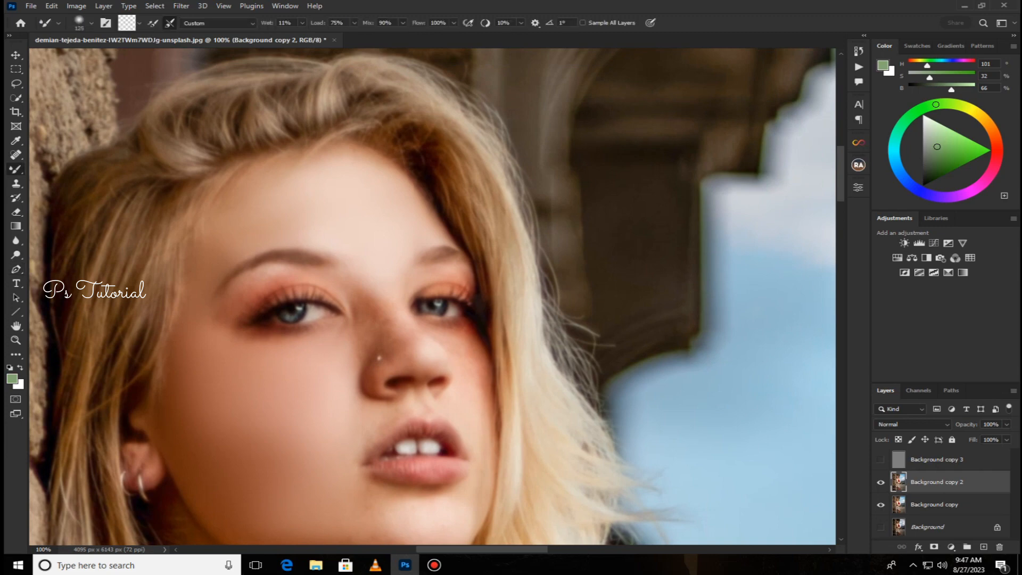
pyautogui.press('[')
pyautogui.press('[')
pyautogui.press('[')
pyautogui.press('[')
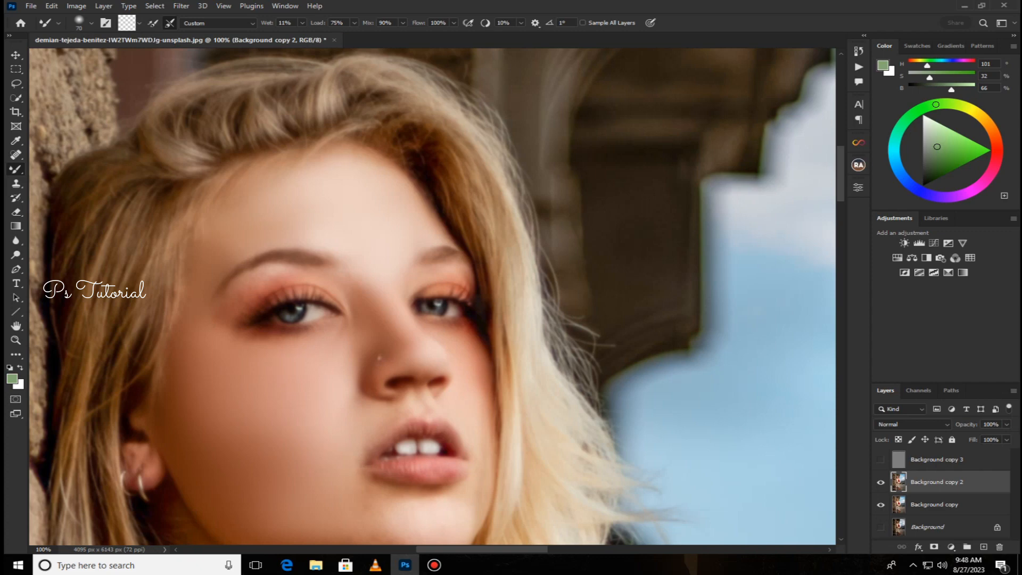
# - Smooth the skin on the chin, jawline and neck with the Mixer Brush at size 90
pyautogui.moveTo(379, 357); pyautogui.dragTo(355, 259)
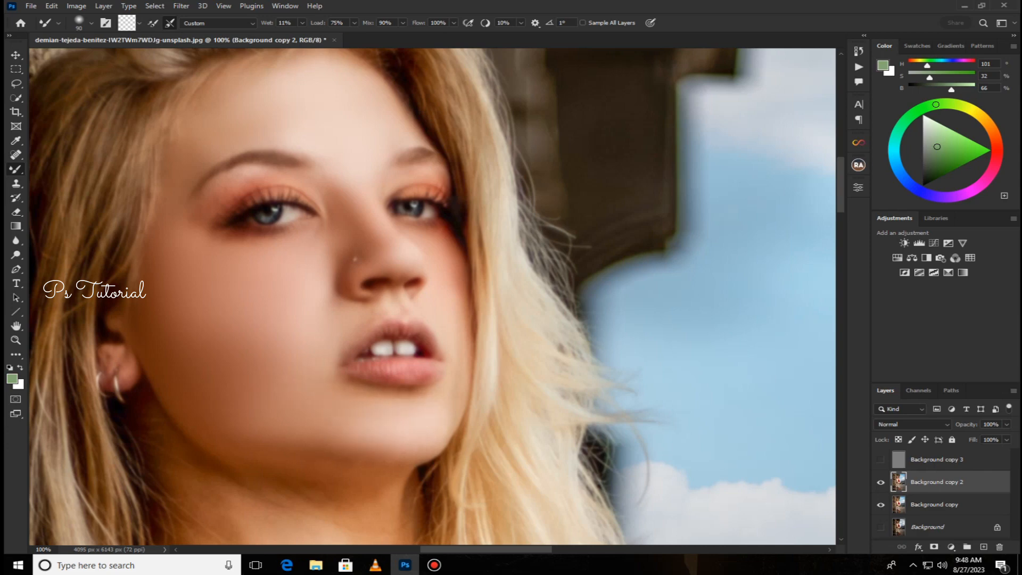
pyautogui.moveTo(328, 442); pyautogui.dragTo(370, 357)
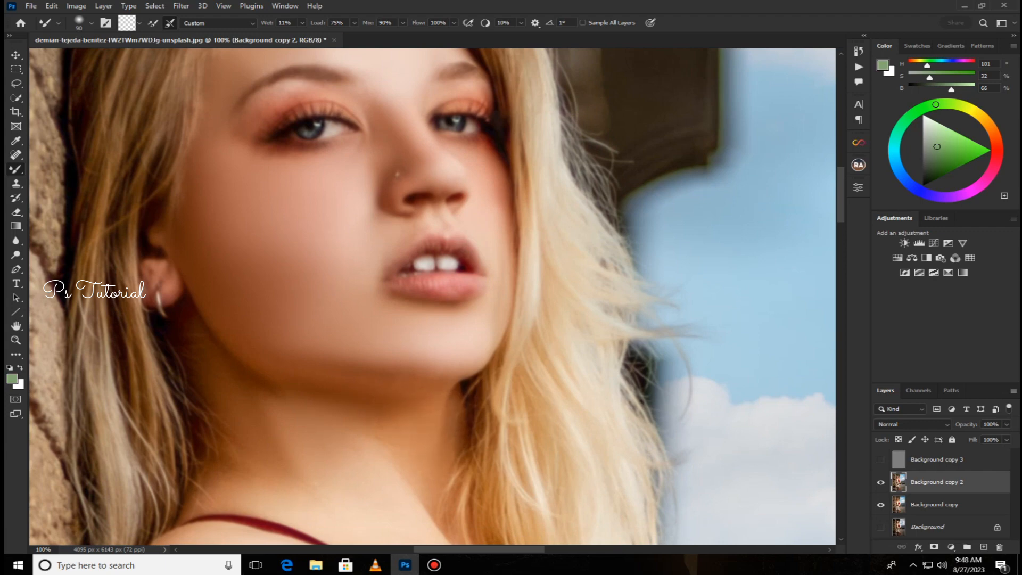
pyautogui.scroll(-2, 433, 298)
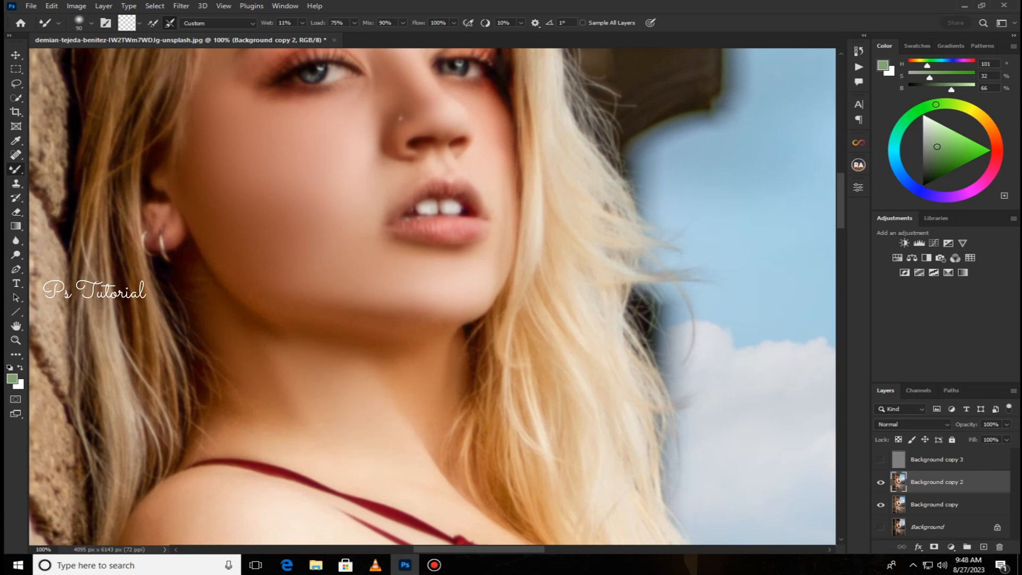
pyautogui.scroll(-2, 432, 297)
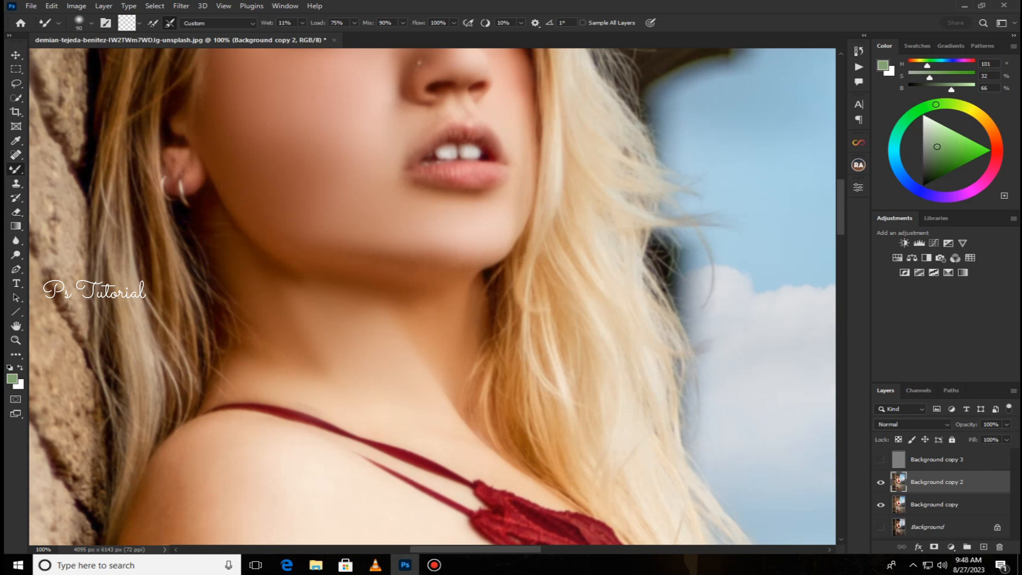
# - Smooth the skin at the base of the neck, then with the Mixer Brush at size 200 on the shoulder and beside the armpit
pyautogui.scroll(-2, 432, 297)
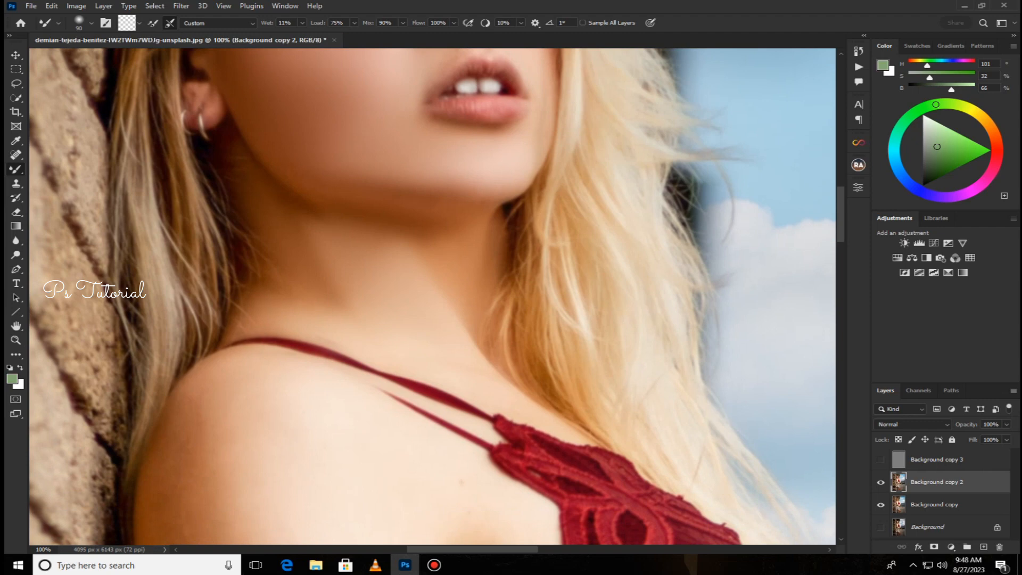
pyautogui.moveTo(307, 347); pyautogui.dragTo(319, 349)
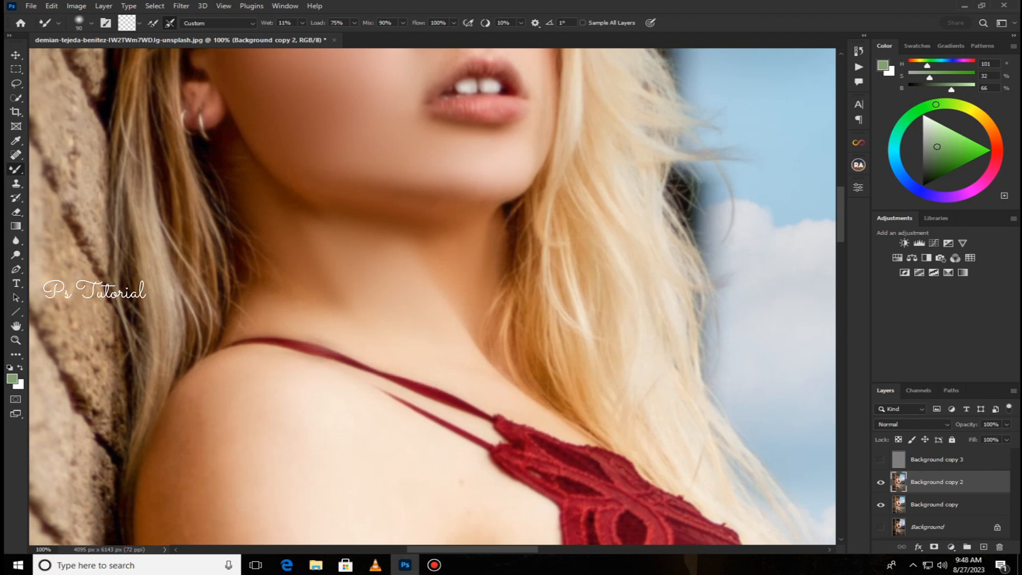
pyautogui.moveTo(373, 293); pyautogui.dragTo(502, 279)
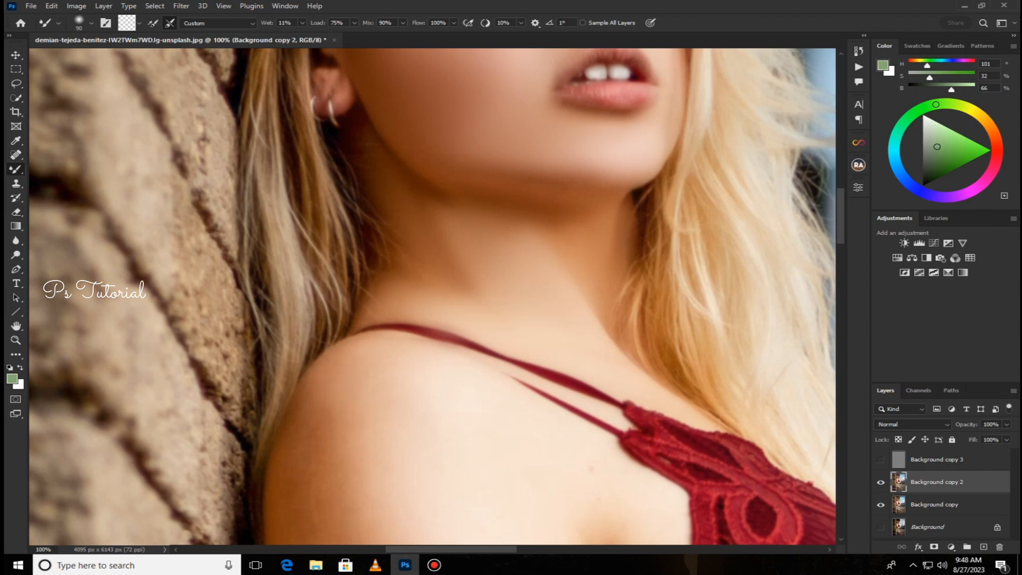
pyautogui.moveTo(433, 319); pyautogui.dragTo(426, 276)
pyautogui.press(']')
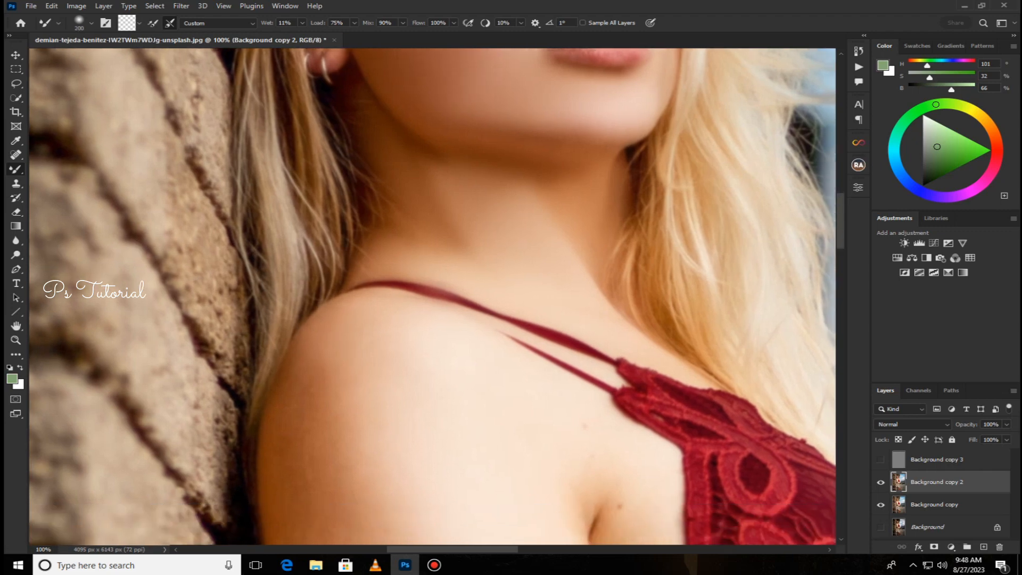
pyautogui.moveTo(351, 426); pyautogui.dragTo(356, 377)
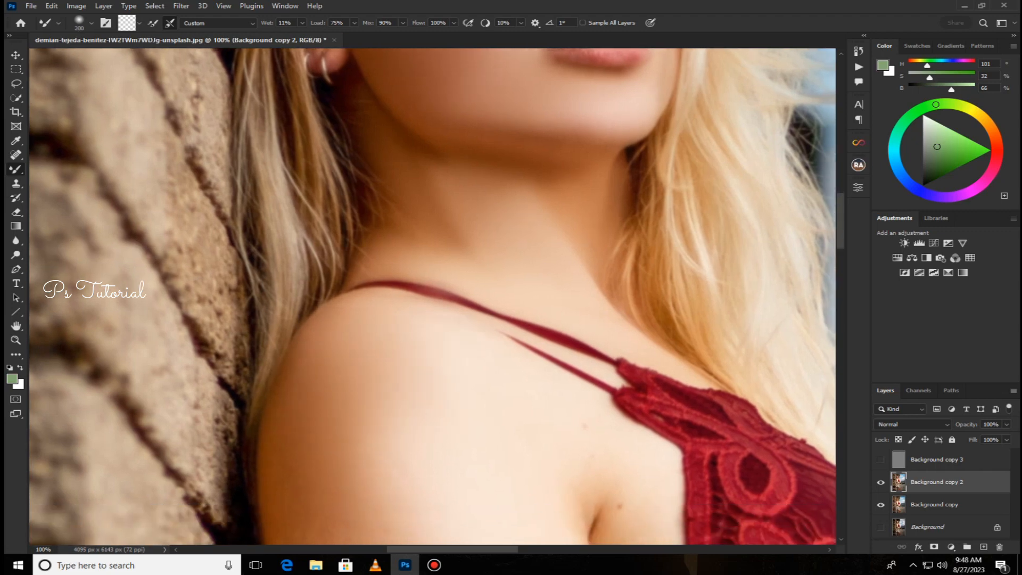
pyautogui.moveTo(601, 511)
pyautogui.mouseDown()
pyautogui.moveTo(607, 464)
pyautogui.moveTo(580, 495)
pyautogui.mouseUp()
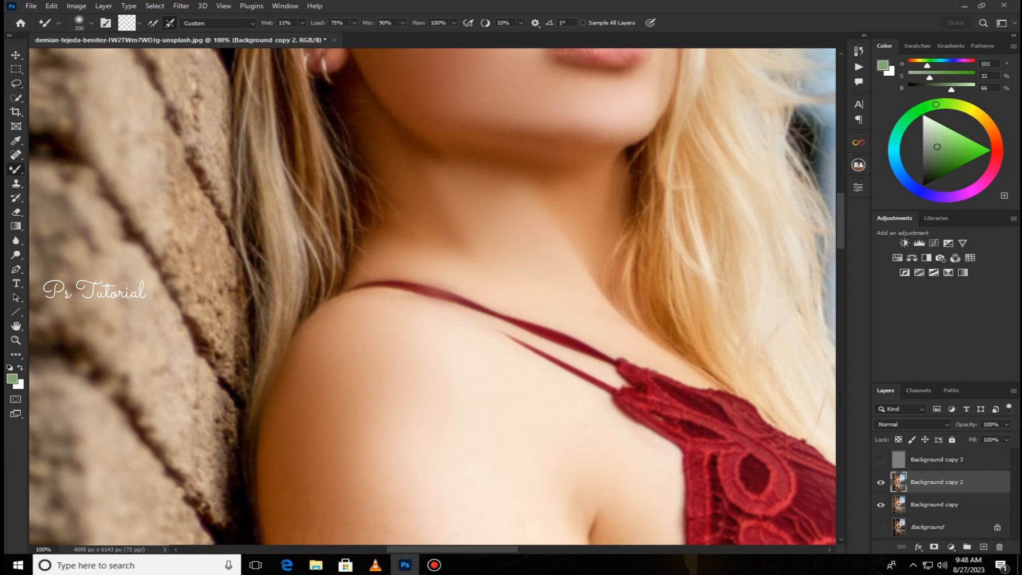
# - Smooth the skin along the upper arm down toward the elbow with the size 200 Mixer Brush
pyautogui.moveTo(432, 320); pyautogui.dragTo(617, 184)
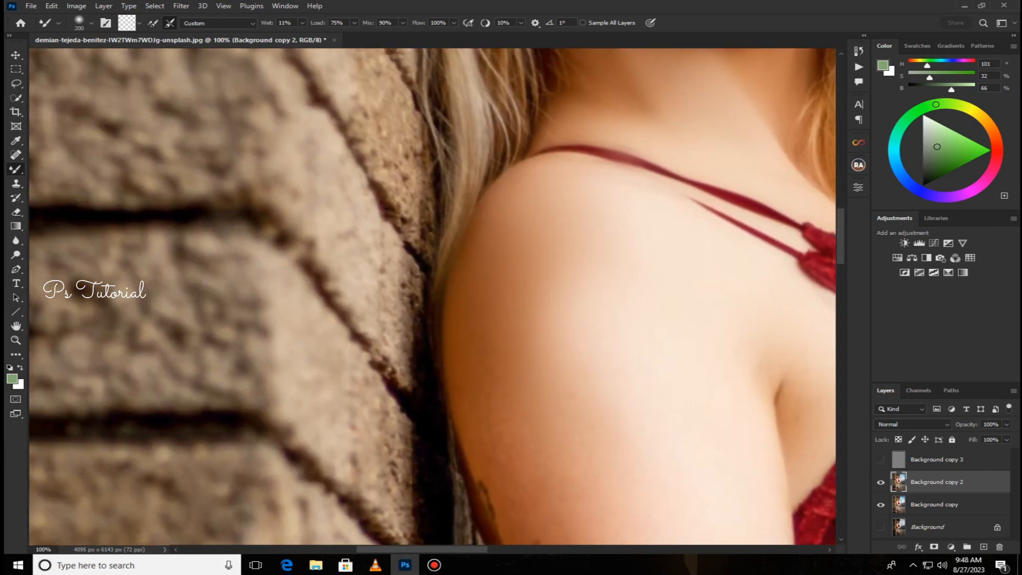
pyautogui.moveTo(511, 298); pyautogui.dragTo(453, 197)
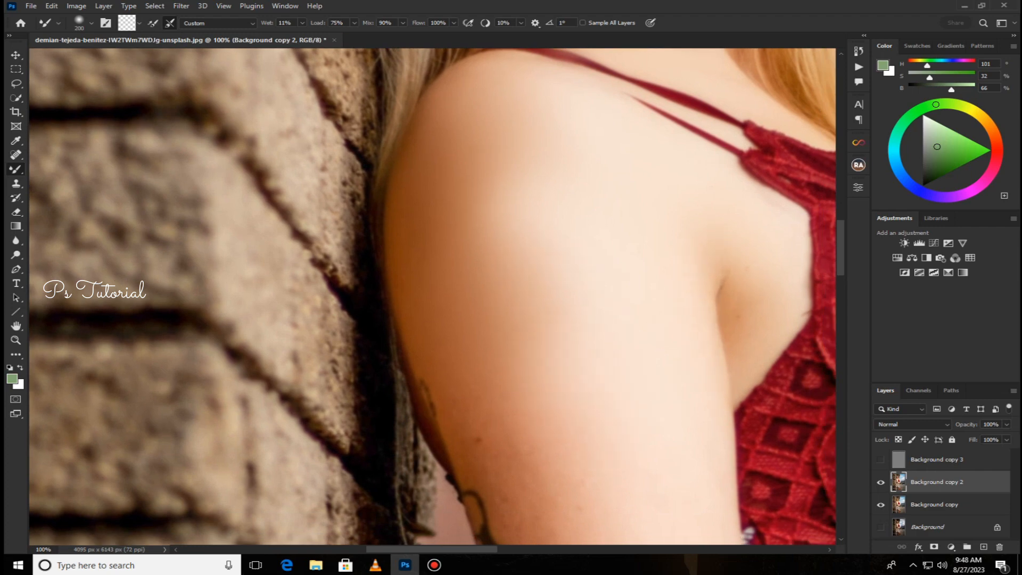
pyautogui.moveTo(511, 298); pyautogui.dragTo(453, 247)
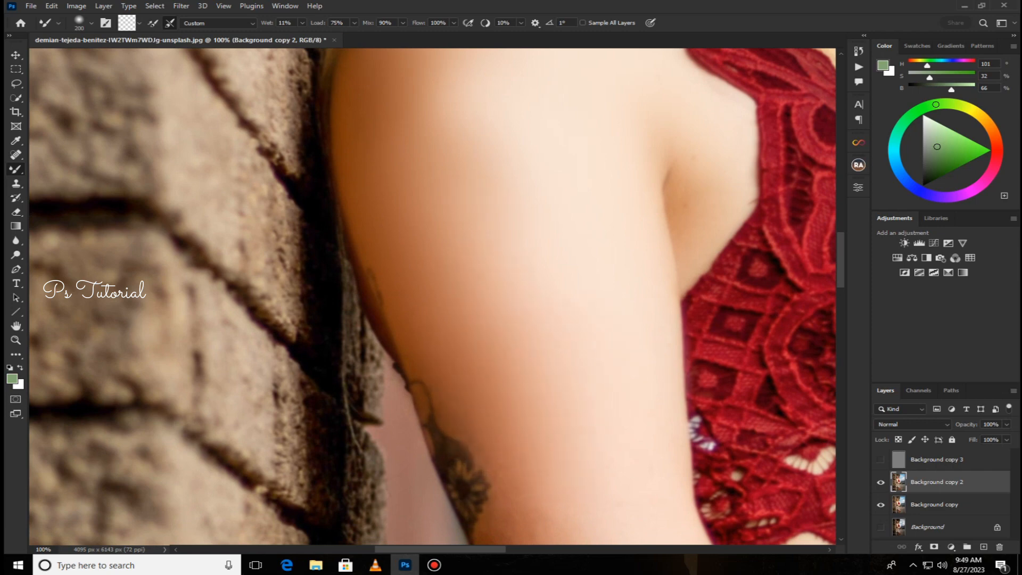
pyautogui.scroll(-5, 436, 297)
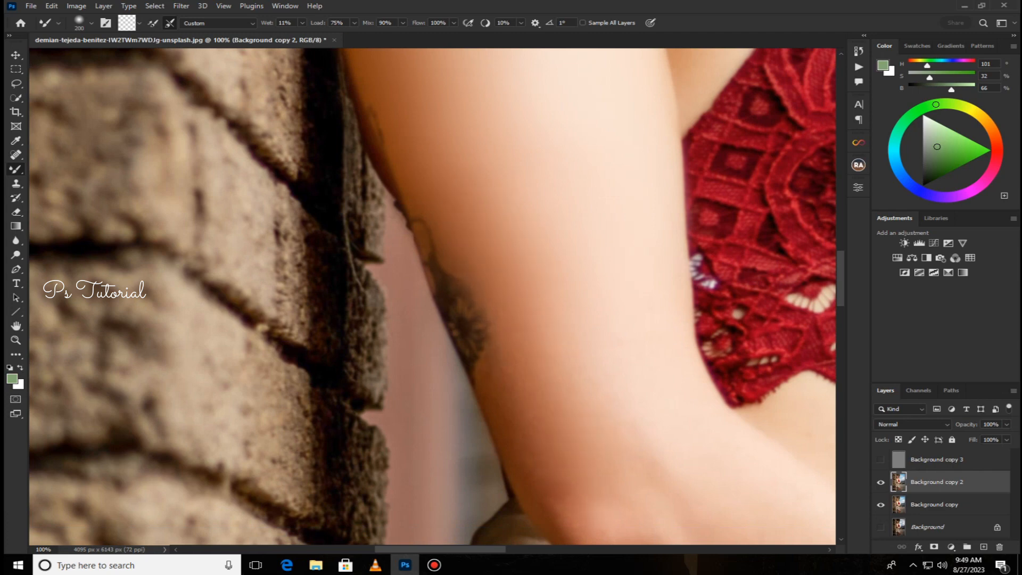
pyautogui.moveTo(572, 504); pyautogui.dragTo(509, 435)
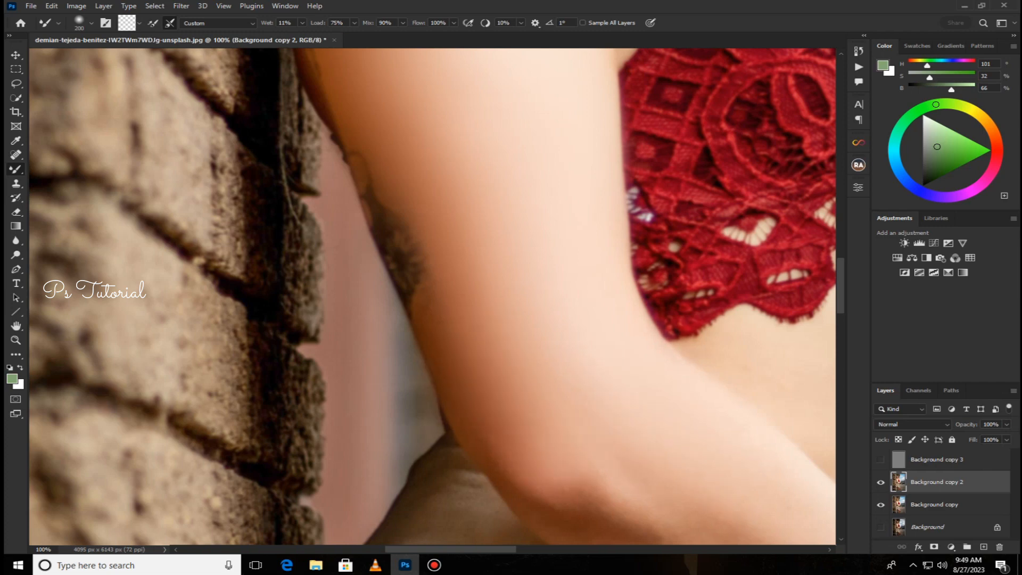
# - Smooth the skin on the elbow and along the forearm with the size 200 Mixer Brush
pyautogui.moveTo(538, 463)
pyautogui.mouseDown()
pyautogui.moveTo(292, 308)
pyautogui.moveTo(404, 377)
pyautogui.moveTo(335, 357)
pyautogui.moveTo(358, 368)
pyautogui.mouseUp()
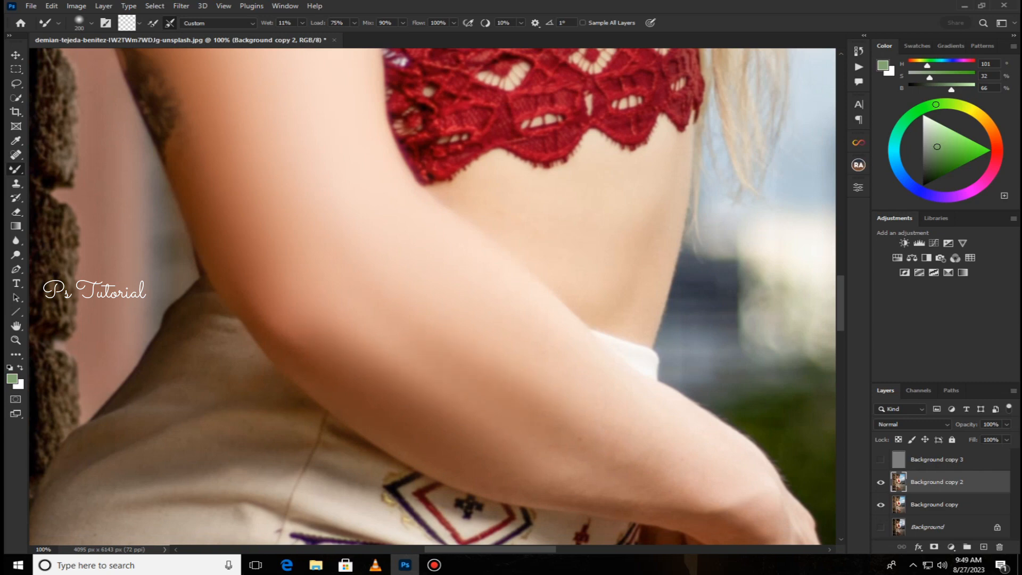
pyautogui.moveTo(464, 368); pyautogui.dragTo(483, 350)
pyautogui.moveTo(682, 458)
pyautogui.mouseDown()
pyautogui.moveTo(570, 462)
pyautogui.moveTo(472, 449)
pyautogui.mouseUp()
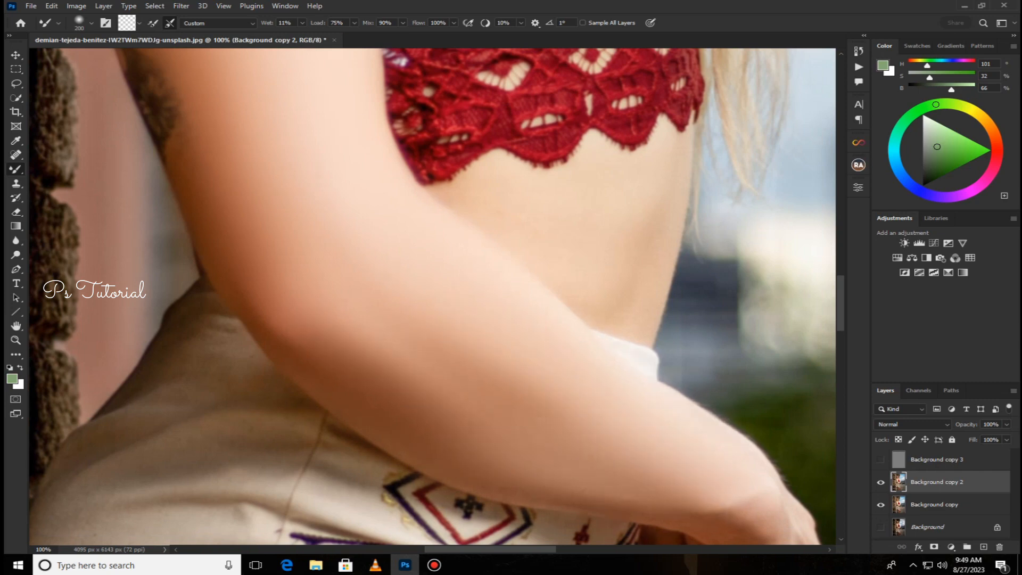
pyautogui.moveTo(367, 341); pyautogui.dragTo(330, 314)
# - Reduce the Mixer Brush to size 100 and smooth the skin on the wrist and hands
pyautogui.moveTo(602, 372)
pyautogui.mouseDown()
pyautogui.moveTo(376, 269)
pyautogui.moveTo(352, 339)
pyautogui.mouseUp()
pyautogui.press('[')
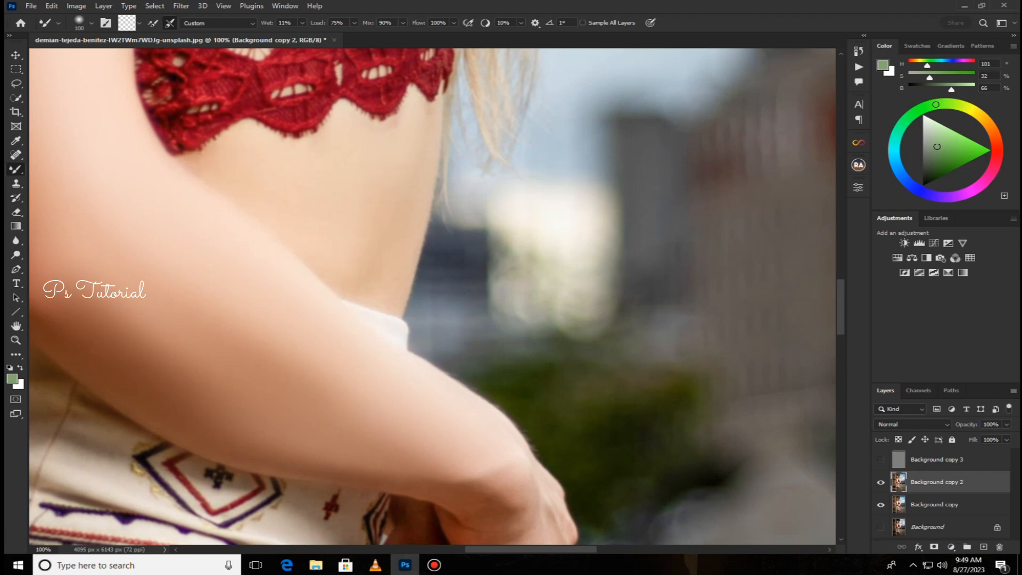
pyautogui.moveTo(469, 357); pyautogui.dragTo(396, 233)
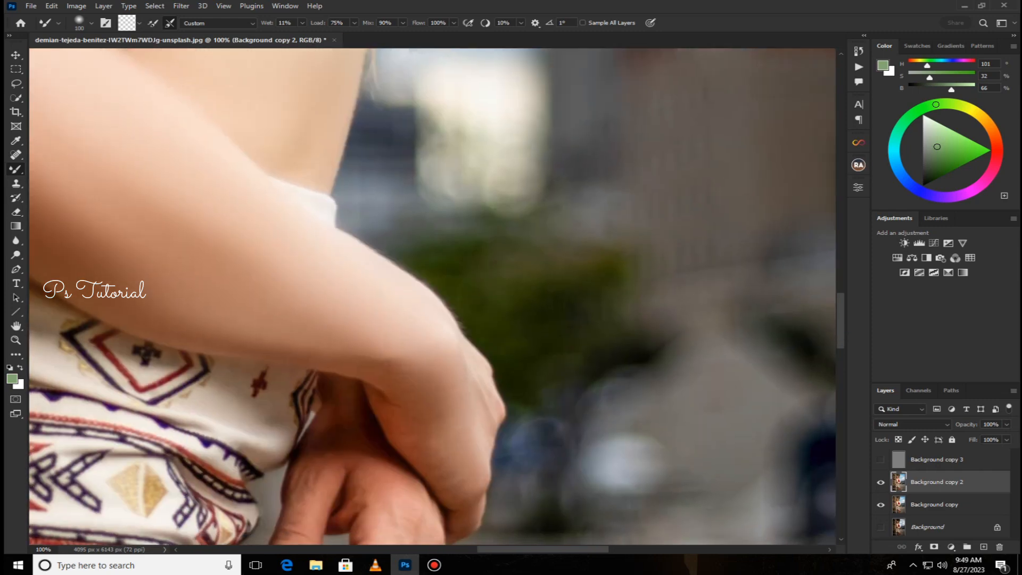
pyautogui.moveTo(327, 470); pyautogui.dragTo(392, 348)
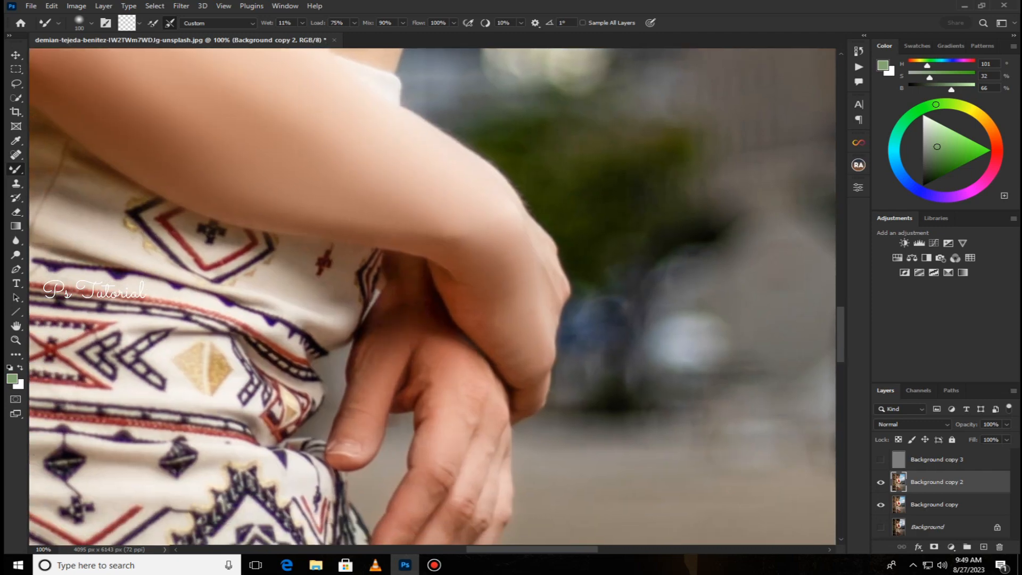
pyautogui.scroll(-3, 432, 297)
pyautogui.scroll(-1, 432, 297)
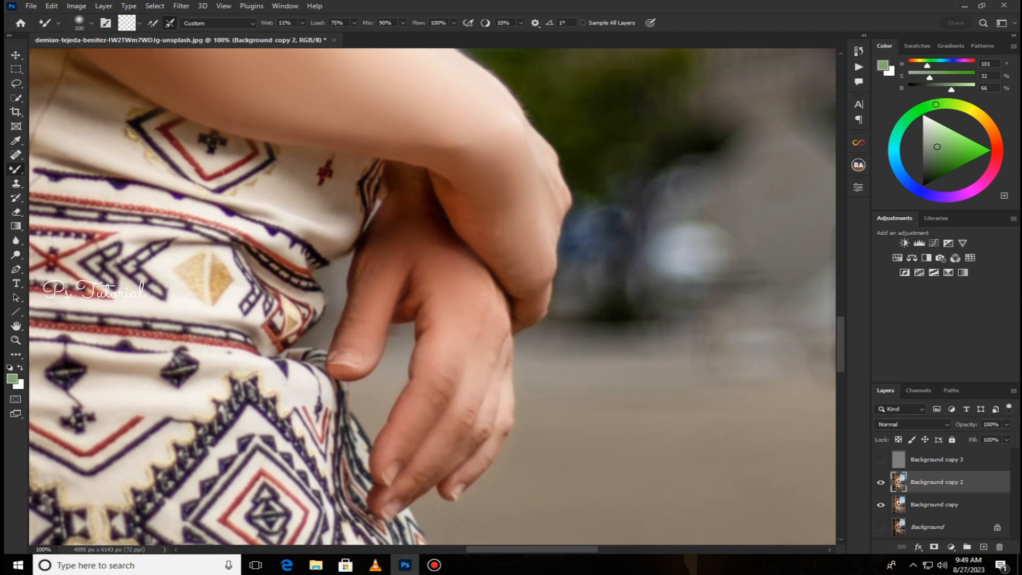
# - Merge the visible layers with Background copy 3 shown again, and duplicate the merged layer
pyautogui.hotkey('ctrl', '-')
pyautogui.hotkey('ctrl', '-')
pyautogui.hotkey('ctrl', '-')
pyautogui.hotkey('ctrl', '-')
pyautogui.hotkey('ctrl', '-')
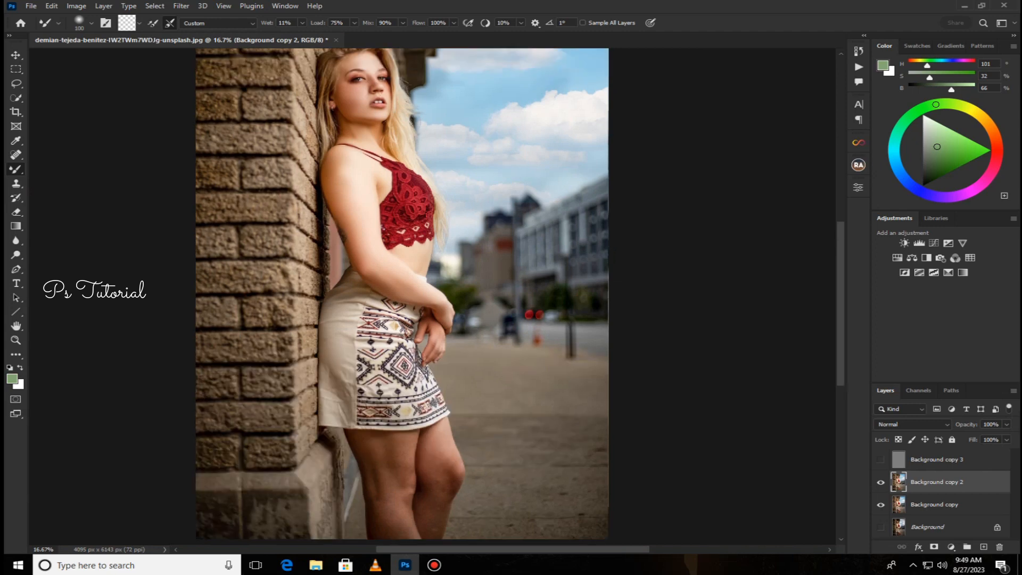
pyautogui.moveTo(402, 224); pyautogui.dragTo(385, 372)
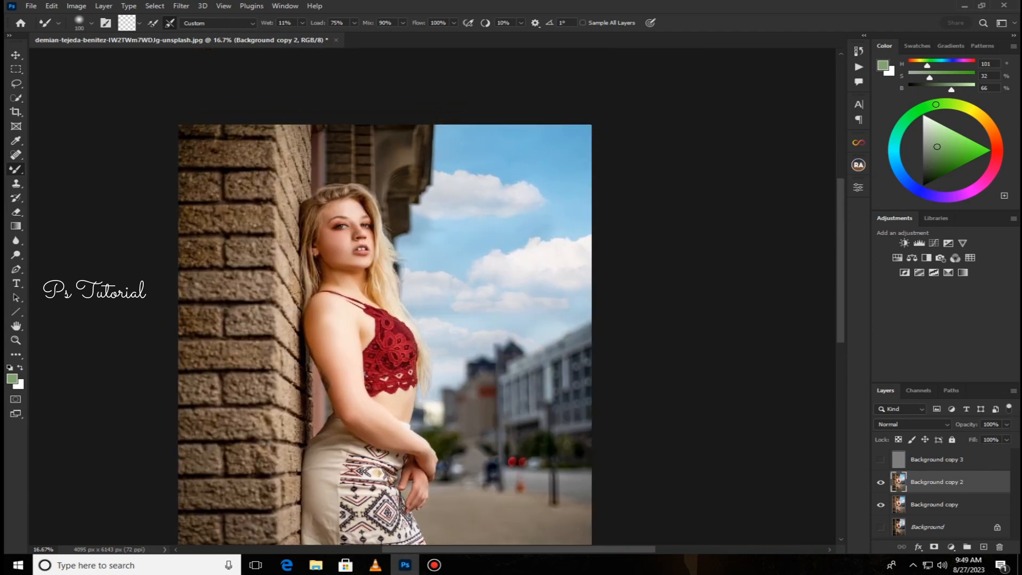
pyautogui.click(881, 460)
pyautogui.rightClick(938, 482)
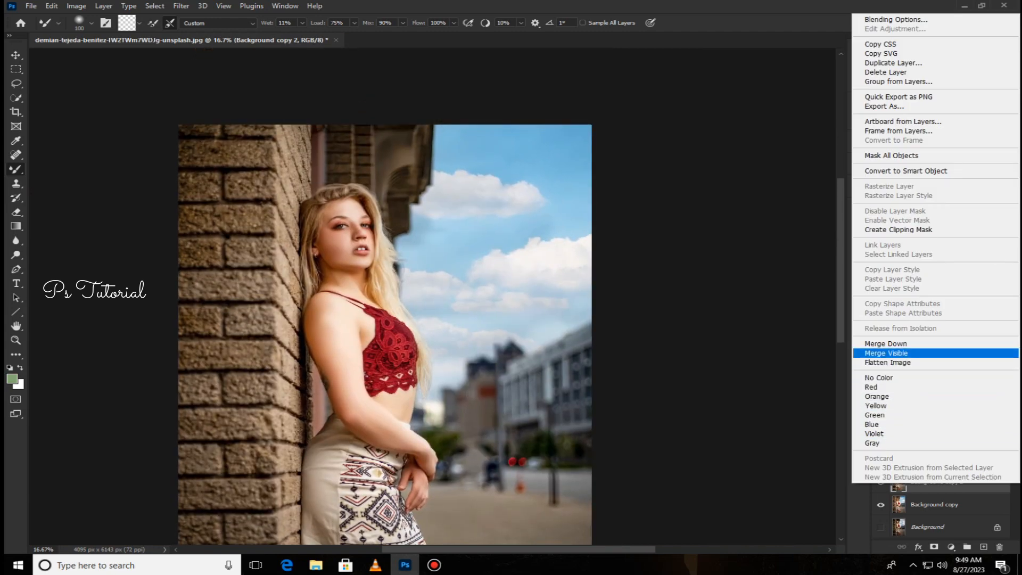
pyautogui.click(887, 353)
pyautogui.moveTo(937, 459); pyautogui.dragTo(984, 547)
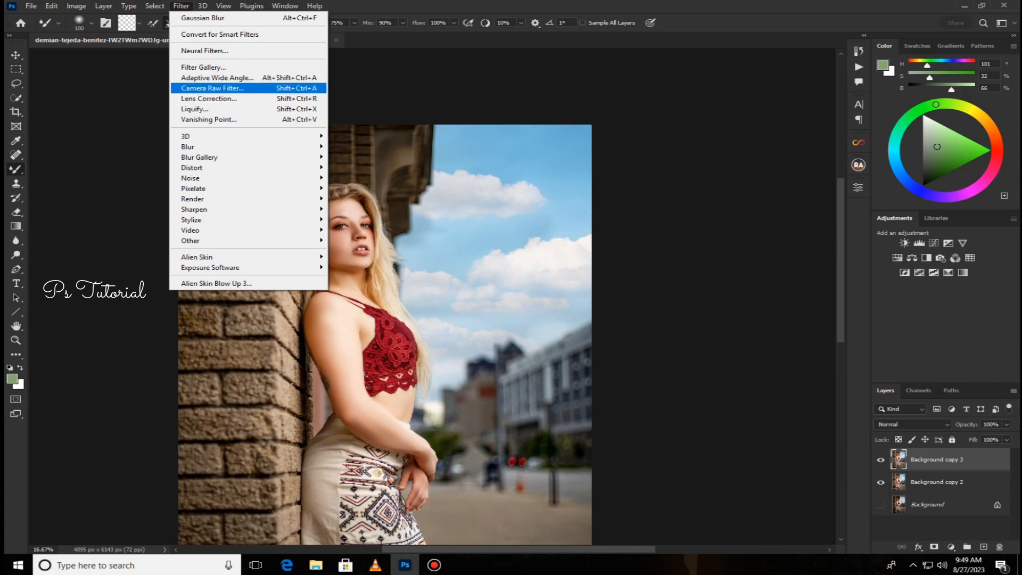
# - Apply the Camera Raw Filter with the Color Mixer's oranges adjusted, red saturation at -20 and blue saturation at +33
pyautogui.click(212, 88)
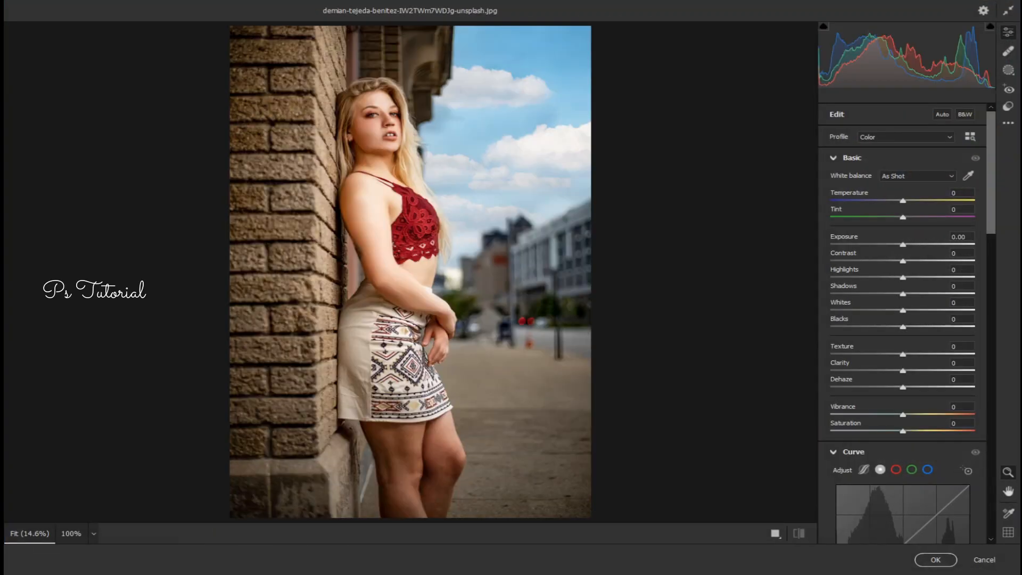
pyautogui.scroll(-6, 903, 319)
pyautogui.scroll(-3, 902, 319)
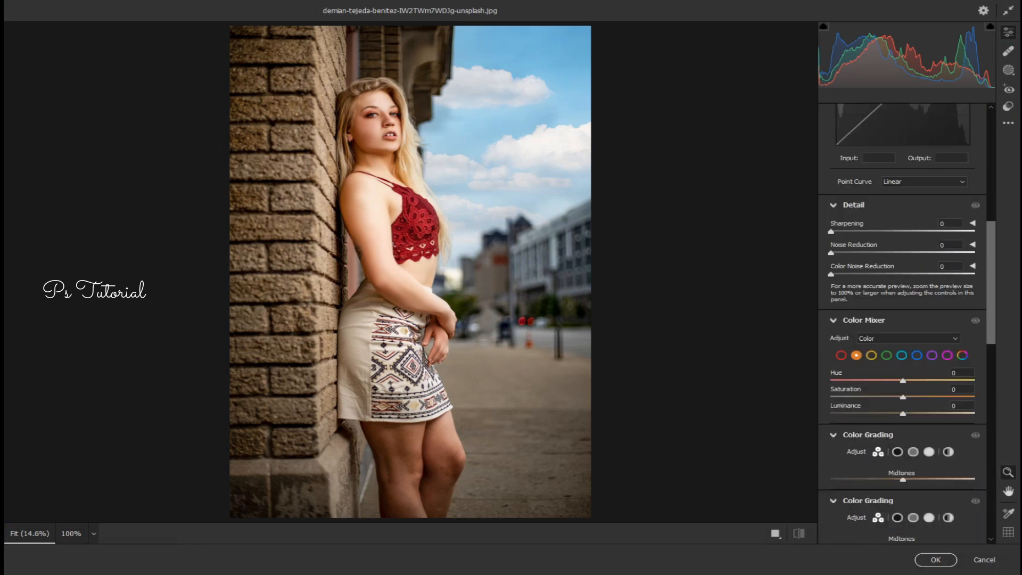
pyautogui.moveTo(908, 414); pyautogui.dragTo(888, 397)
pyautogui.click(842, 355)
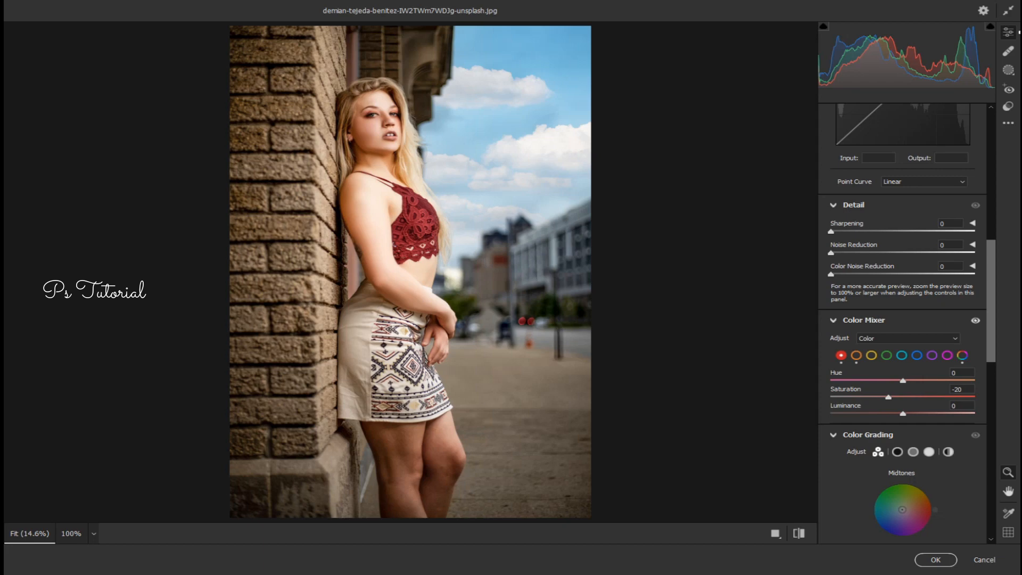
pyautogui.click(917, 355)
pyautogui.moveTo(903, 396); pyautogui.dragTo(930, 397)
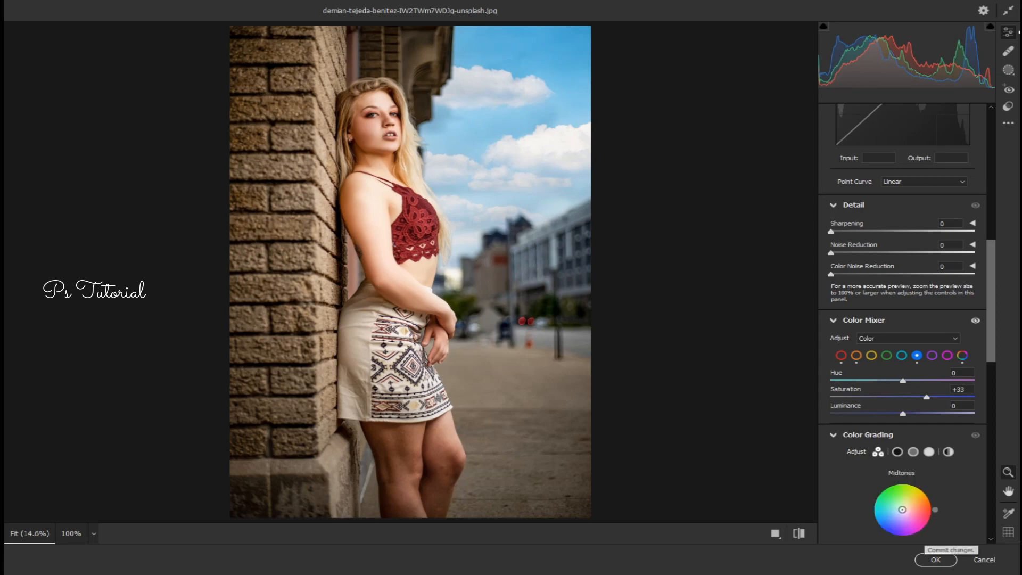
pyautogui.click(935, 560)
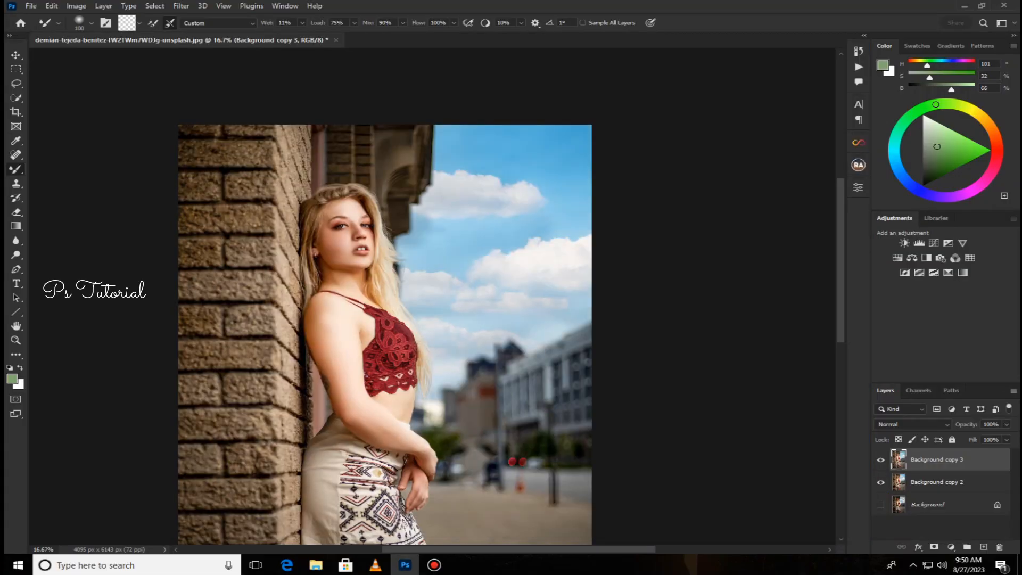
# - Merge the color-adjusted layer down into Background copy 2 and duplicate the result
pyautogui.rightClick(959, 463)
pyautogui.click(820, 331)
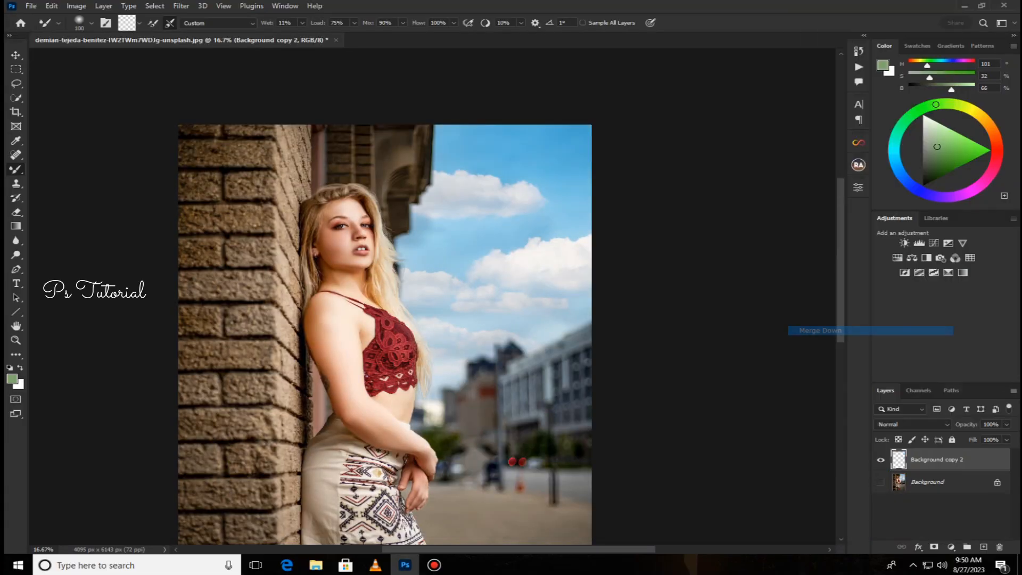
pyautogui.hotkey('ctrl', 'j')
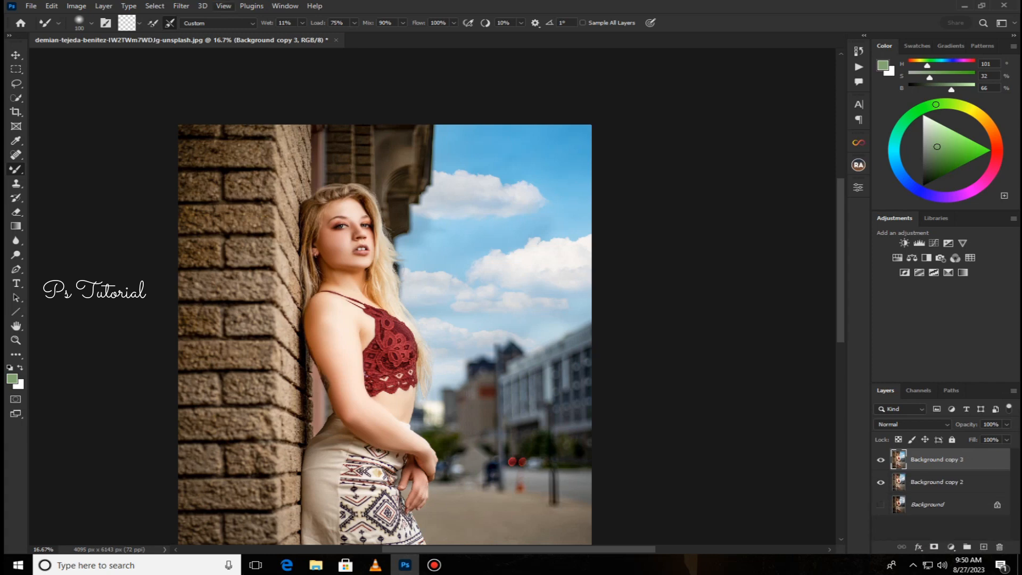
# - Apply a Camera Raw linear gradient mask from the photo's brick-wall edge to the woman's torso, with Whites at +100
pyautogui.click(180, 5)
pyautogui.click(213, 88)
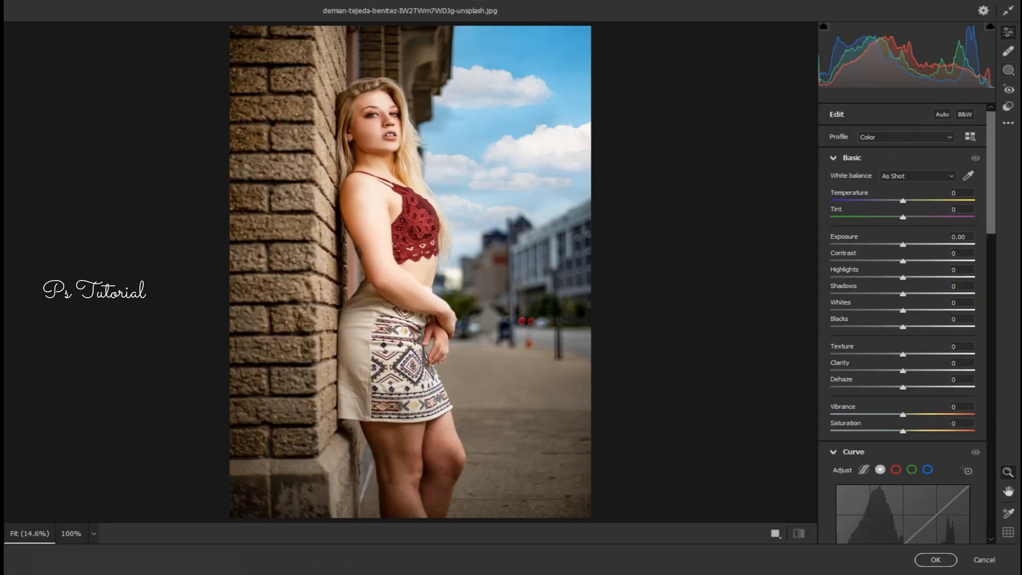
pyautogui.click(1008, 70)
pyautogui.click(862, 225)
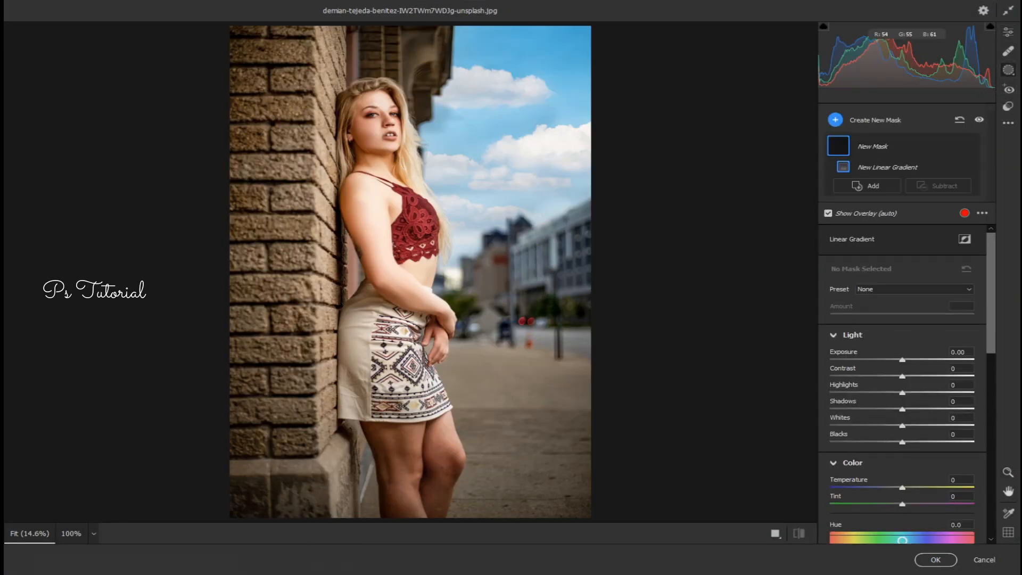
pyautogui.moveTo(221, 267); pyautogui.dragTo(413, 263)
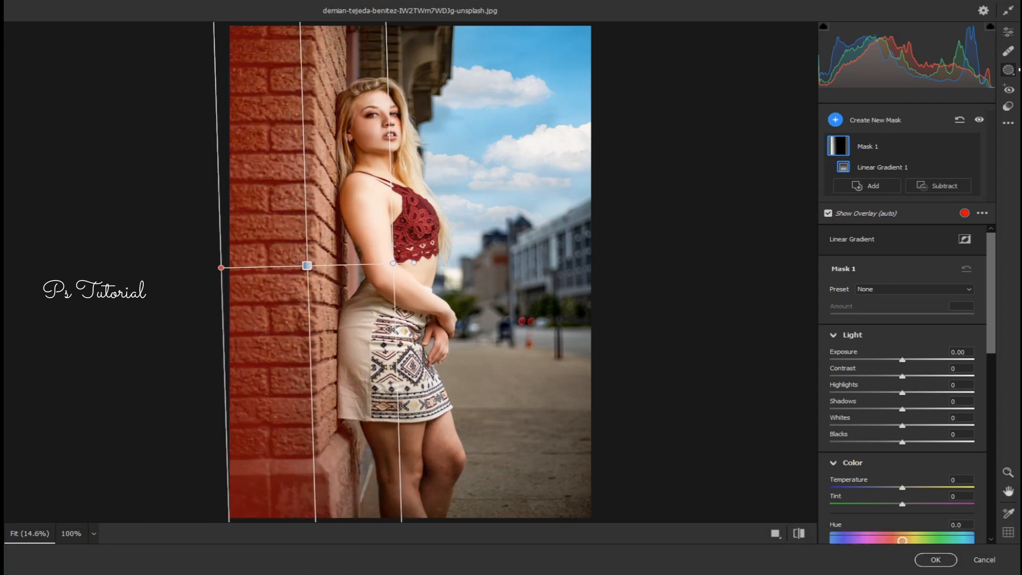
pyautogui.moveTo(902, 425); pyautogui.dragTo(975, 426)
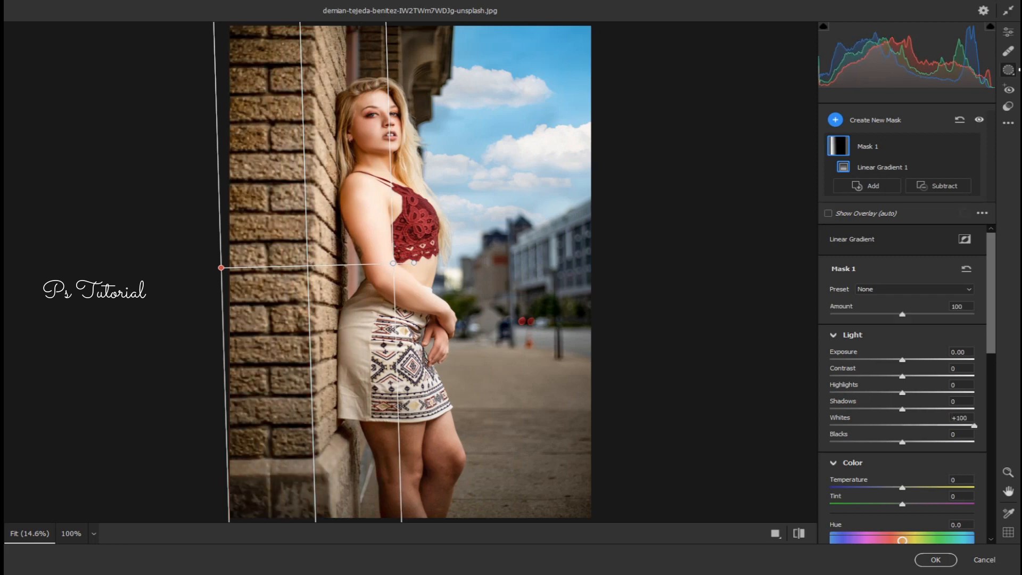
pyautogui.click(936, 560)
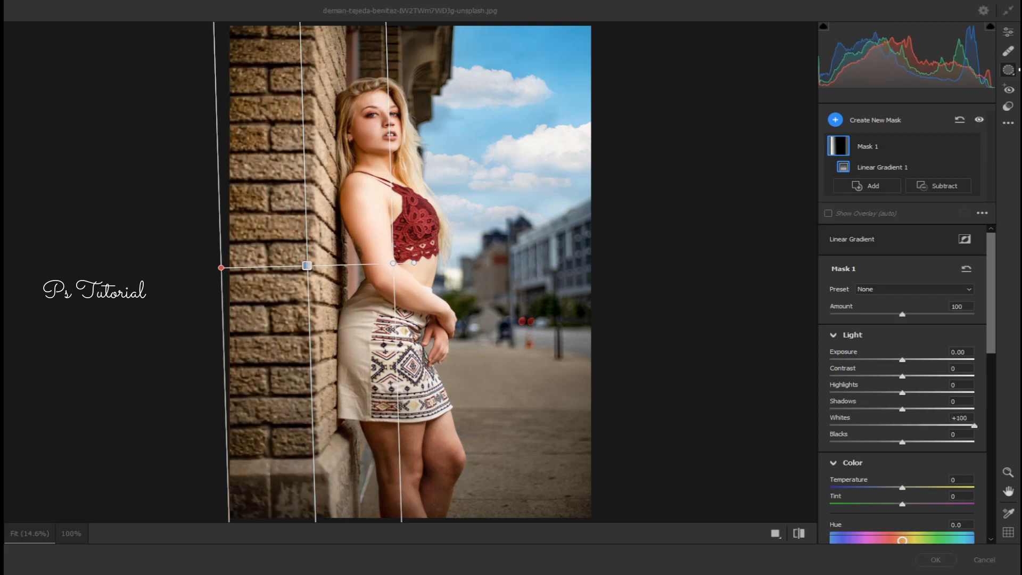
# - Apply the Camera Raw Filter to Background copy 3 with the Optics Vignette at -20
pyautogui.click(181, 6)
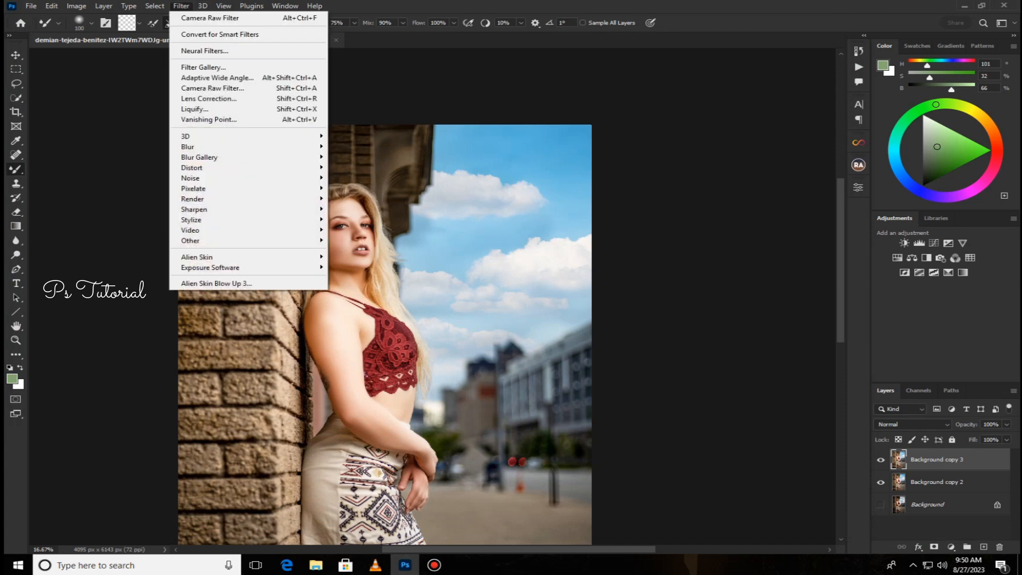
pyautogui.click(213, 87)
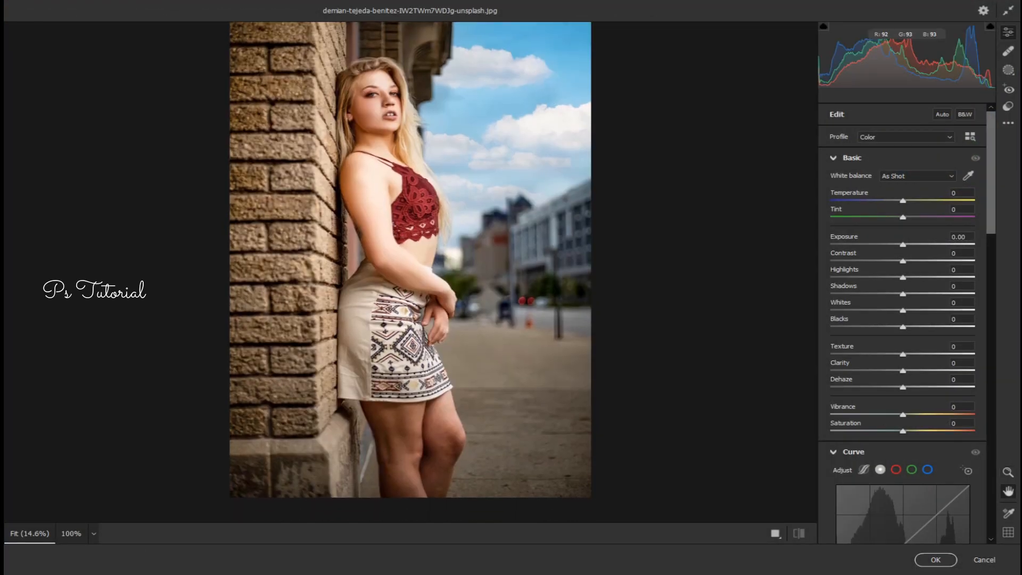
pyautogui.scroll(-15, 903, 320)
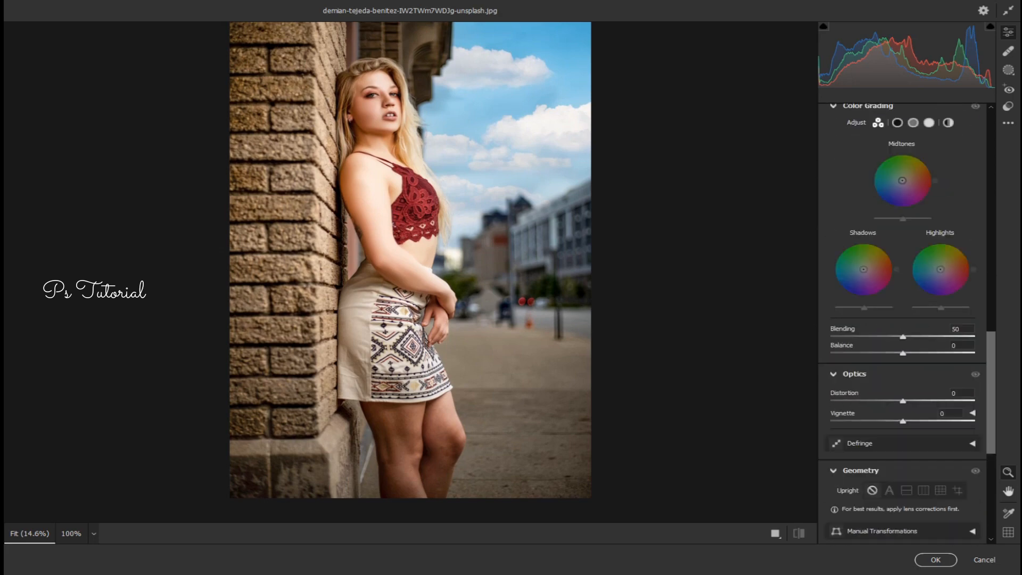
pyautogui.moveTo(904, 421); pyautogui.dragTo(889, 422)
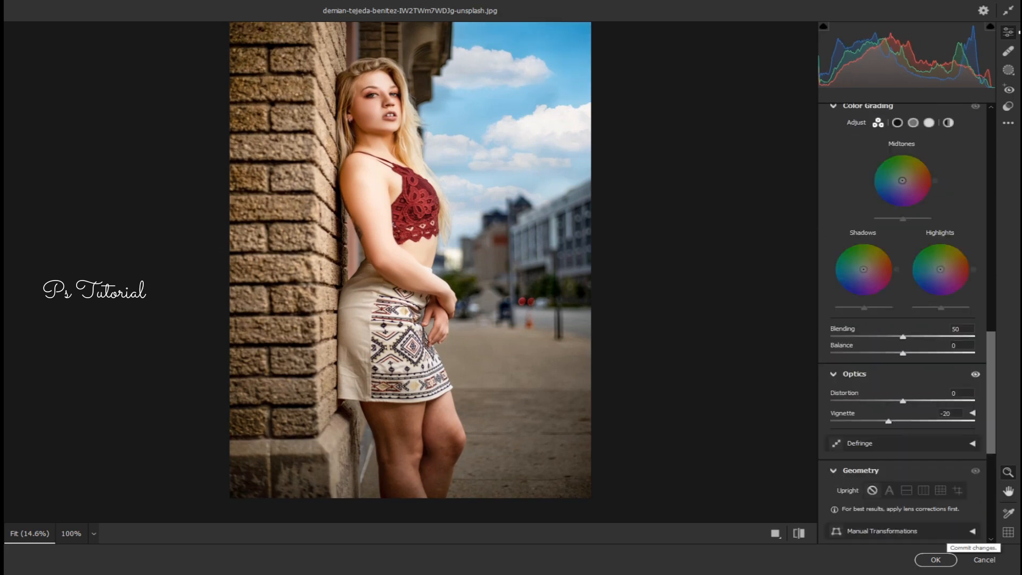
pyautogui.click(935, 560)
# - Merge the vignetted layer down into Background copy 2 and duplicate the merged layer
pyautogui.rightClick(945, 459)
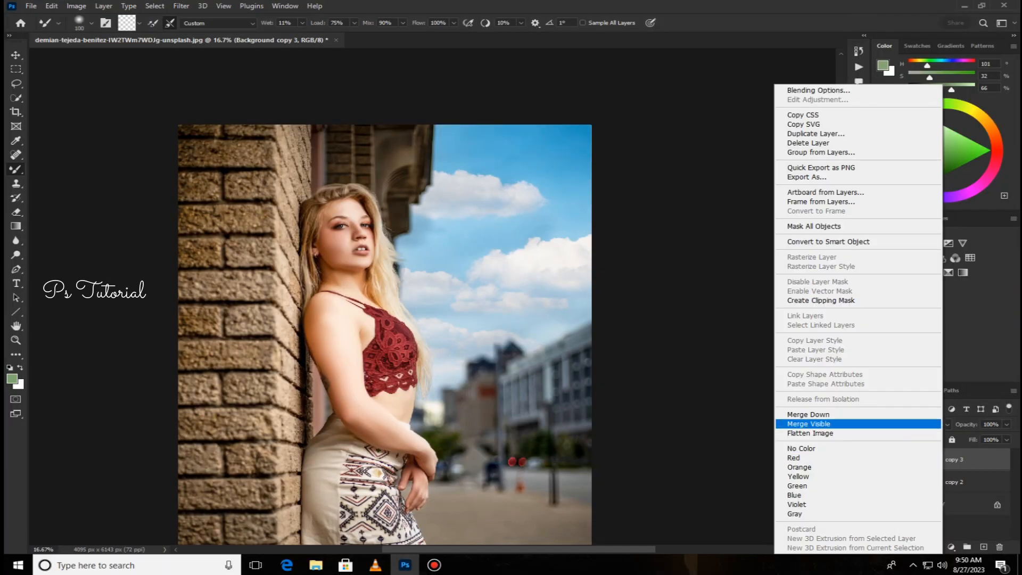
pyautogui.click(809, 415)
pyautogui.moveTo(945, 460); pyautogui.dragTo(983, 547)
# - Apply a Camera Raw linear gradient mask from the photo's lower edge up to the skirt, with Whites at +69
pyautogui.click(180, 6)
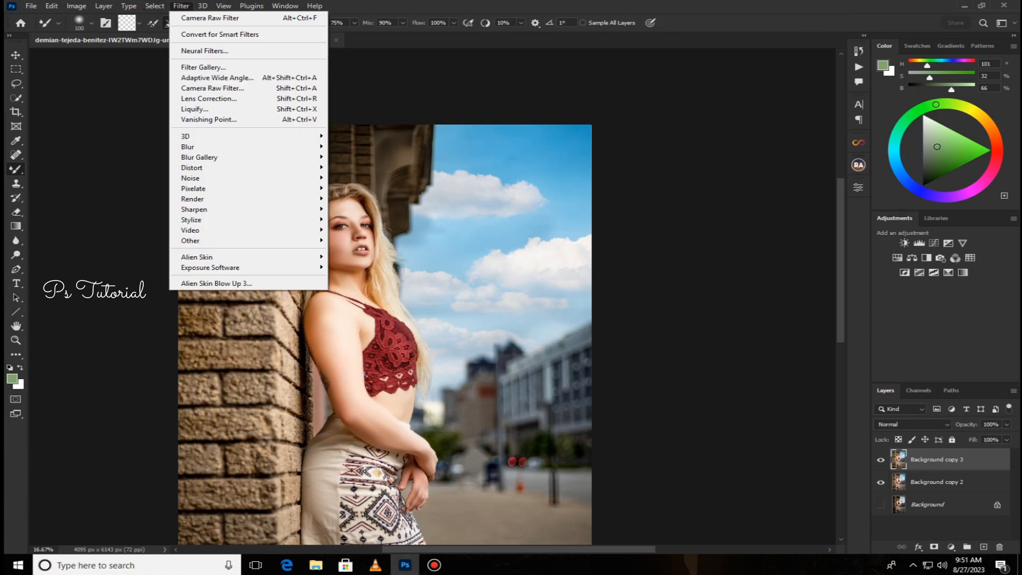
pyautogui.click(209, 87)
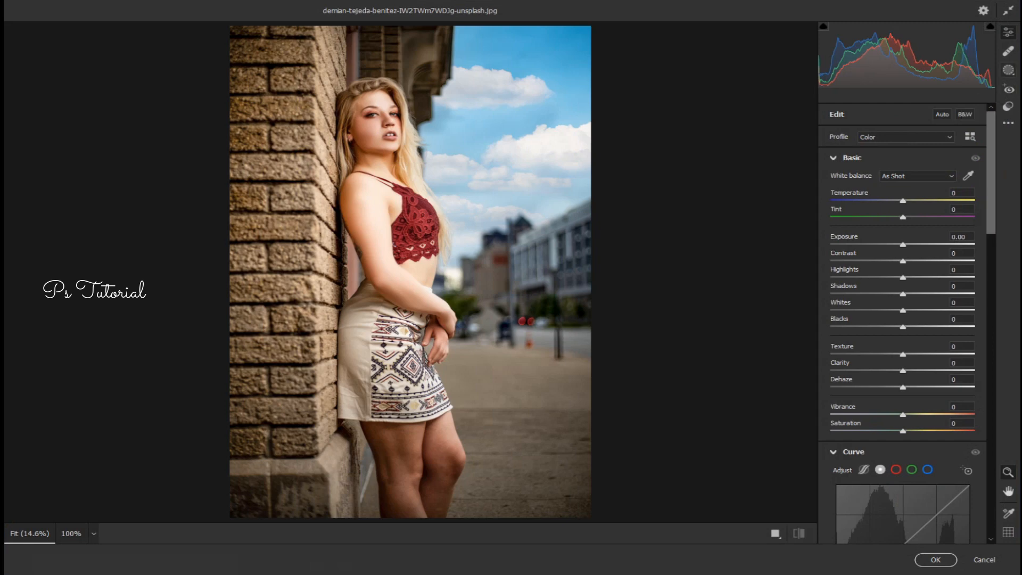
pyautogui.click(1008, 70)
pyautogui.click(866, 225)
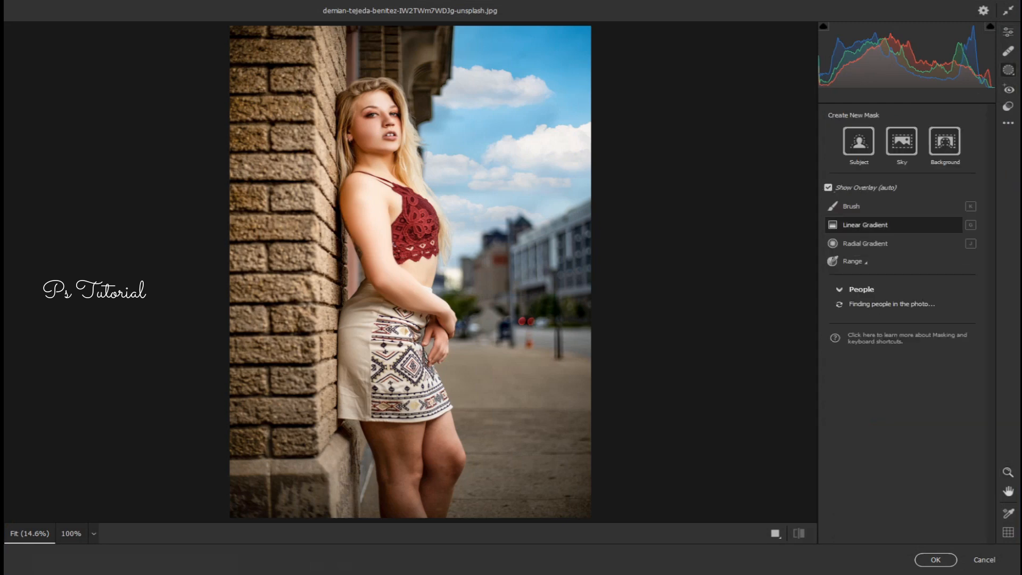
pyautogui.moveTo(403, 519); pyautogui.dragTo(405, 349)
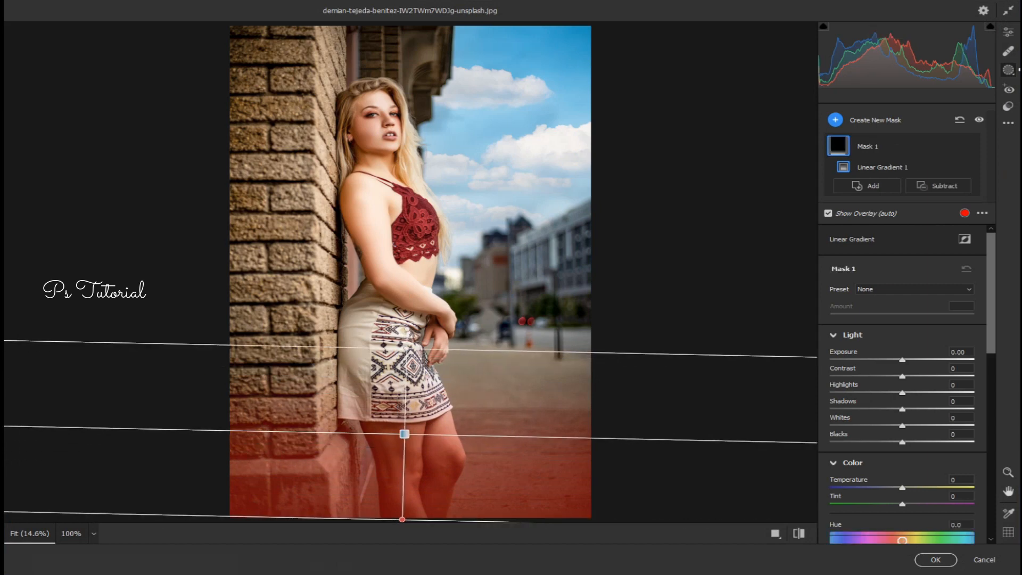
pyautogui.moveTo(903, 426); pyautogui.dragTo(952, 425)
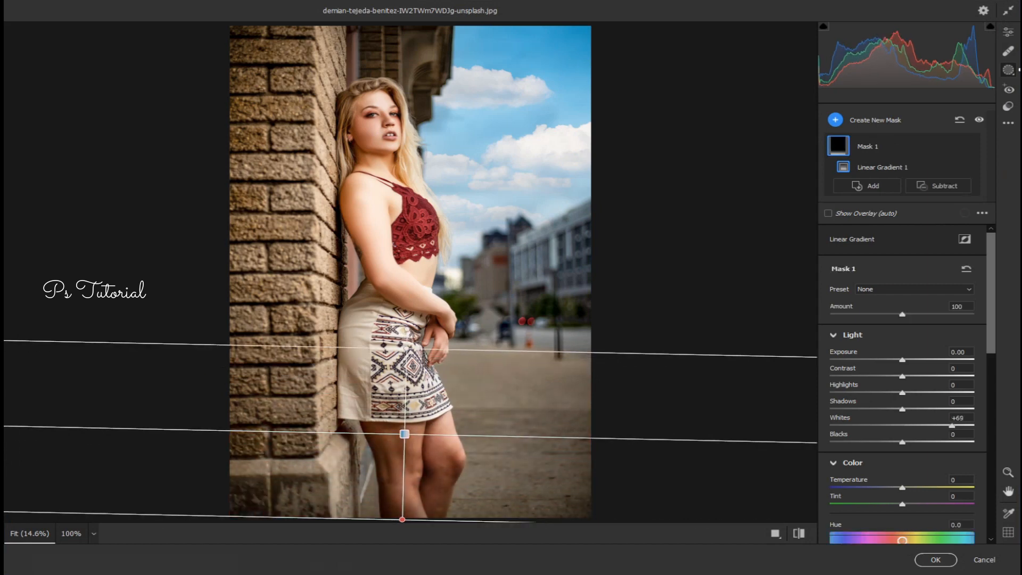
pyautogui.click(935, 559)
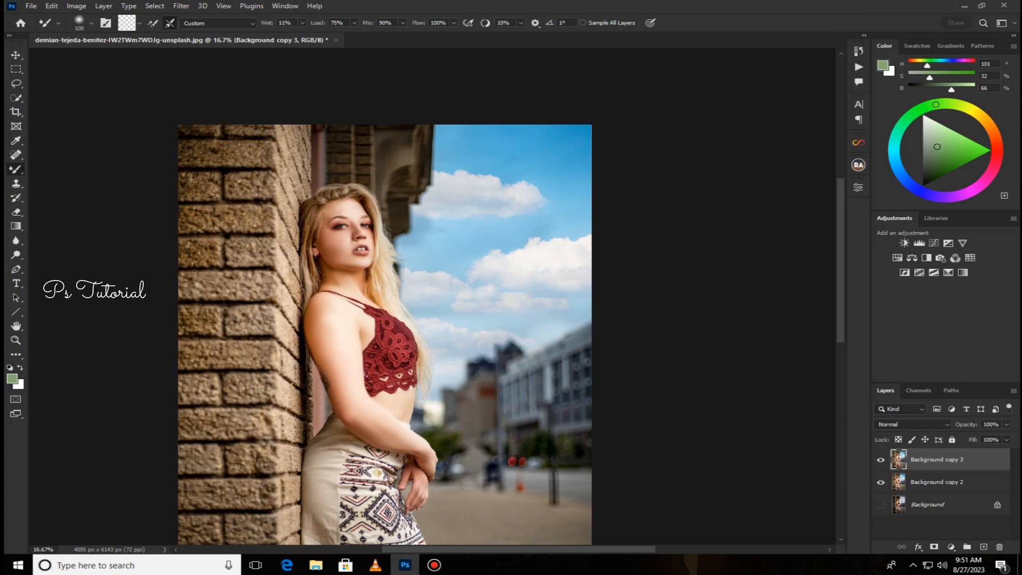
# - Apply a Camera Raw radial gradient mask as a tall ellipse surrounding the woman from above her head to her legs, with Whites at +19
pyautogui.click(181, 6)
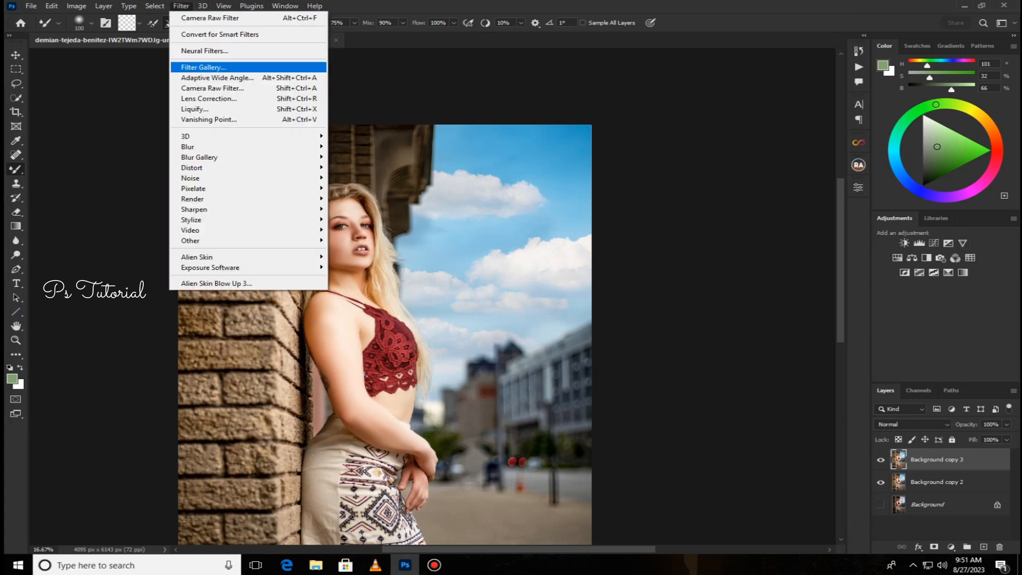
pyautogui.click(213, 86)
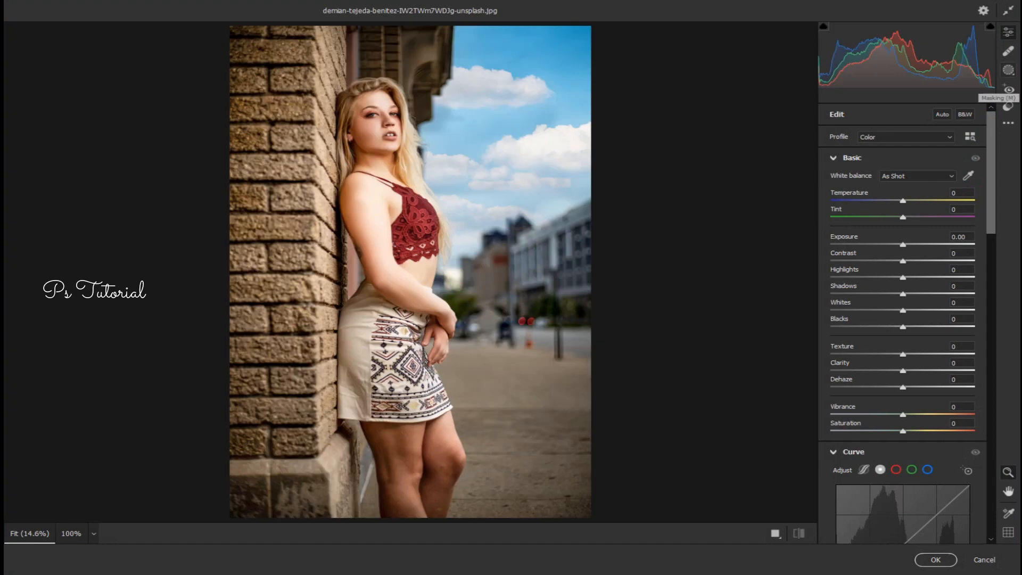
pyautogui.click(1009, 70)
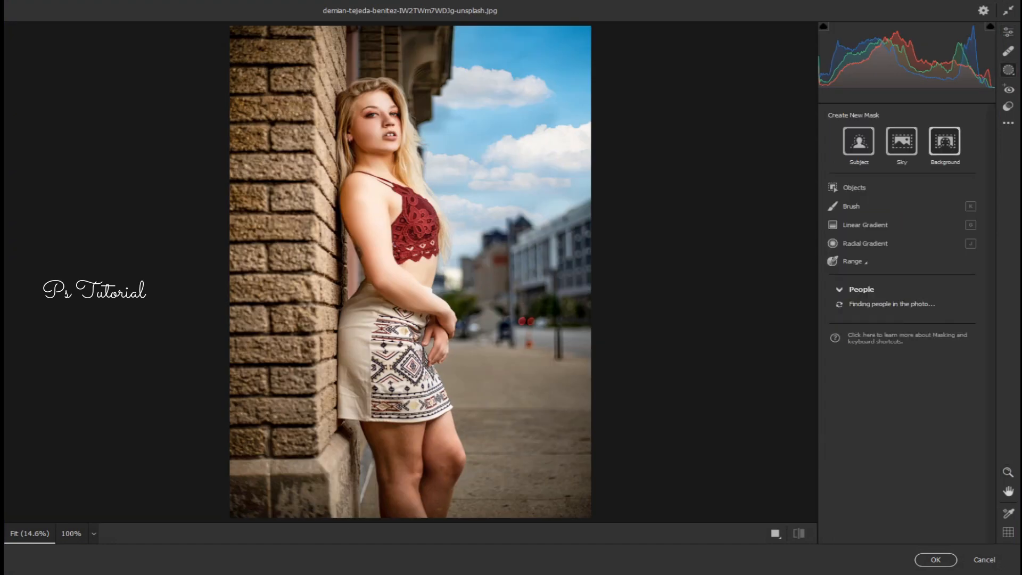
pyautogui.click(865, 243)
pyautogui.moveTo(370, 180); pyautogui.dragTo(445, 418)
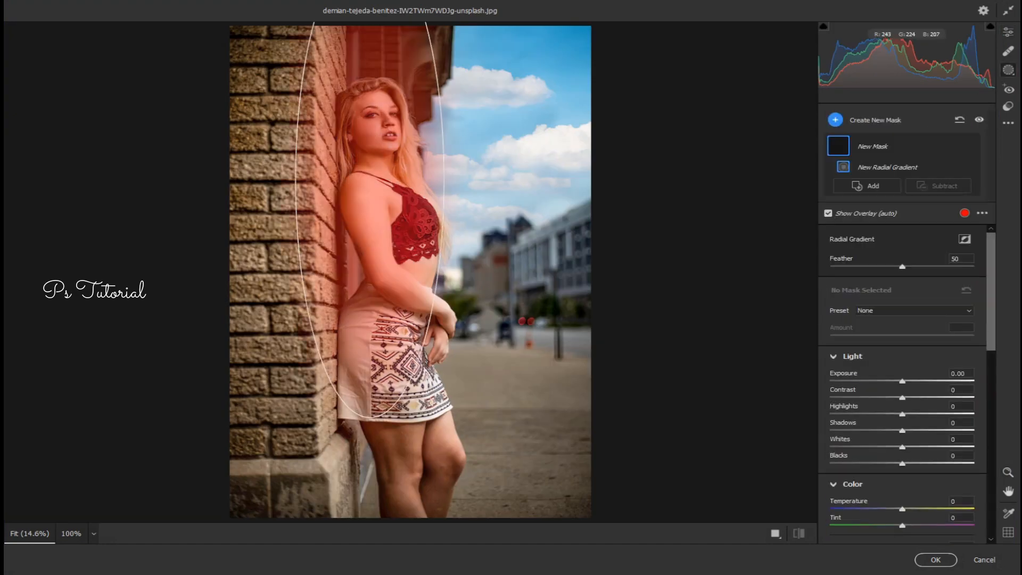
pyautogui.moveTo(370, 179); pyautogui.dragTo(394, 328)
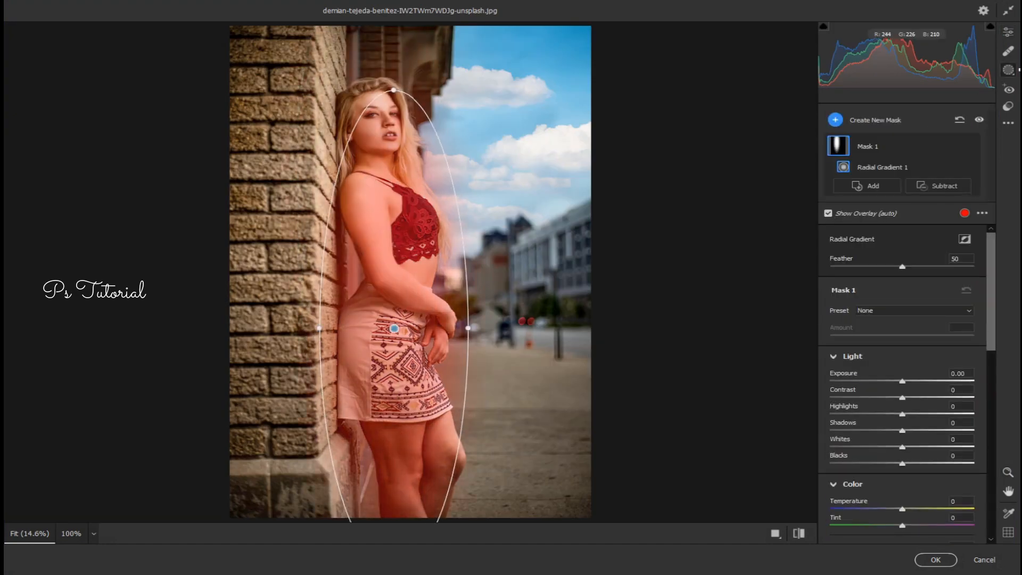
pyautogui.moveTo(394, 89); pyautogui.dragTo(393, 36)
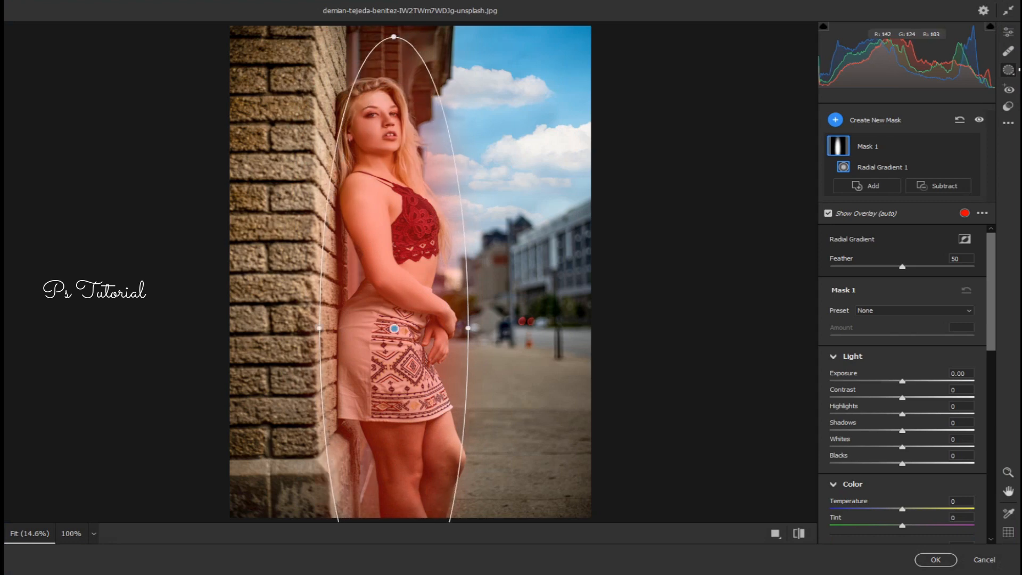
pyautogui.moveTo(468, 328); pyautogui.dragTo(488, 328)
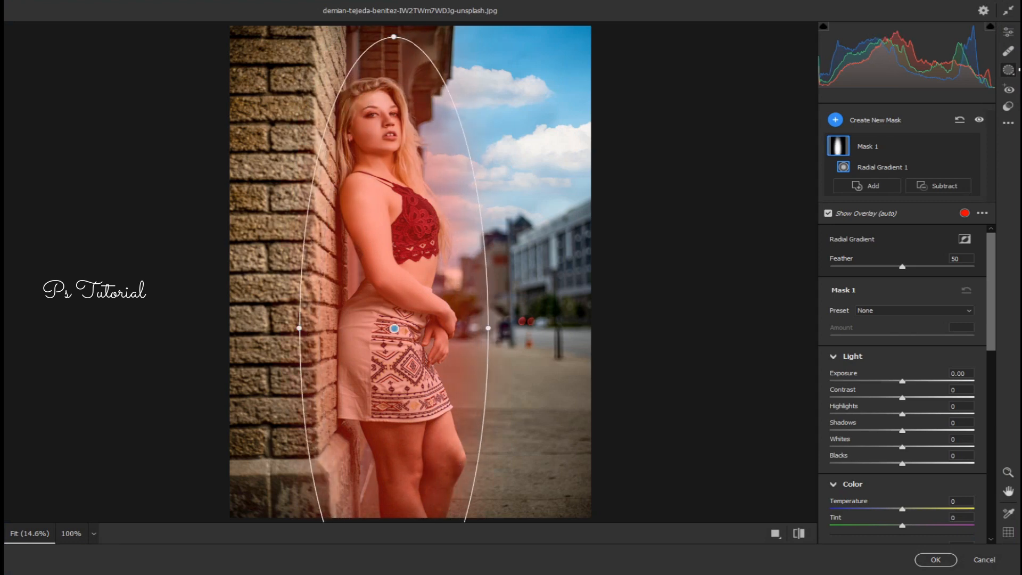
pyautogui.moveTo(902, 447)
pyautogui.mouseDown()
pyautogui.moveTo(926, 447)
pyautogui.moveTo(911, 447)
pyautogui.mouseUp()
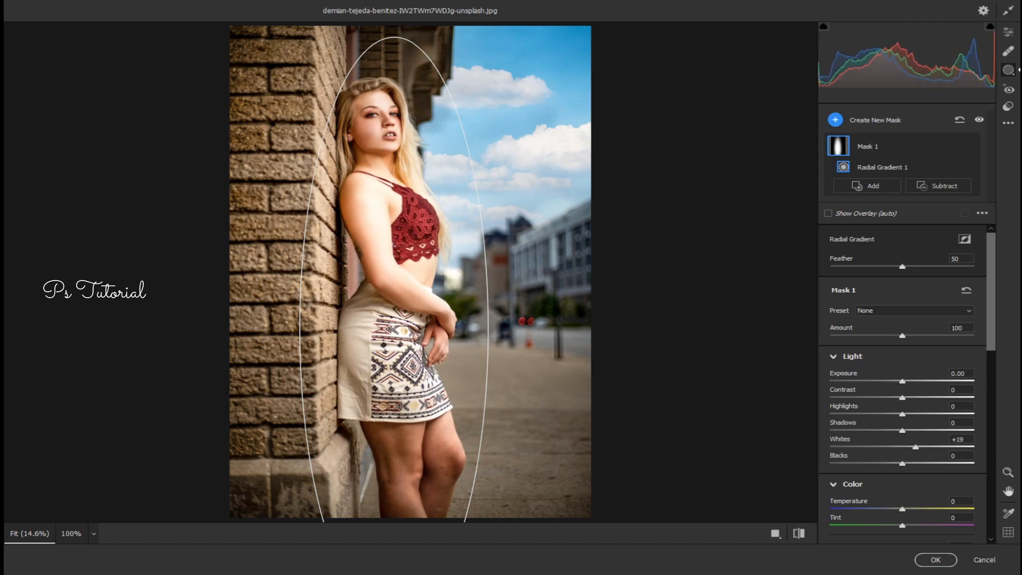
pyautogui.click(935, 560)
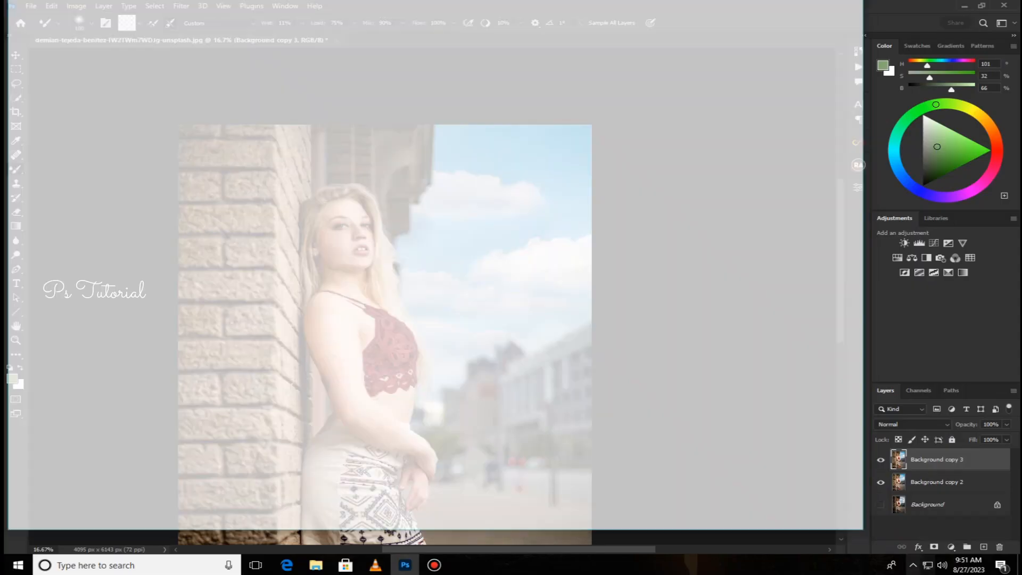
# - Merge the visible layers, and hide the merged layer to show the original Background for comparison
pyautogui.hotkey('ctrl', '-')
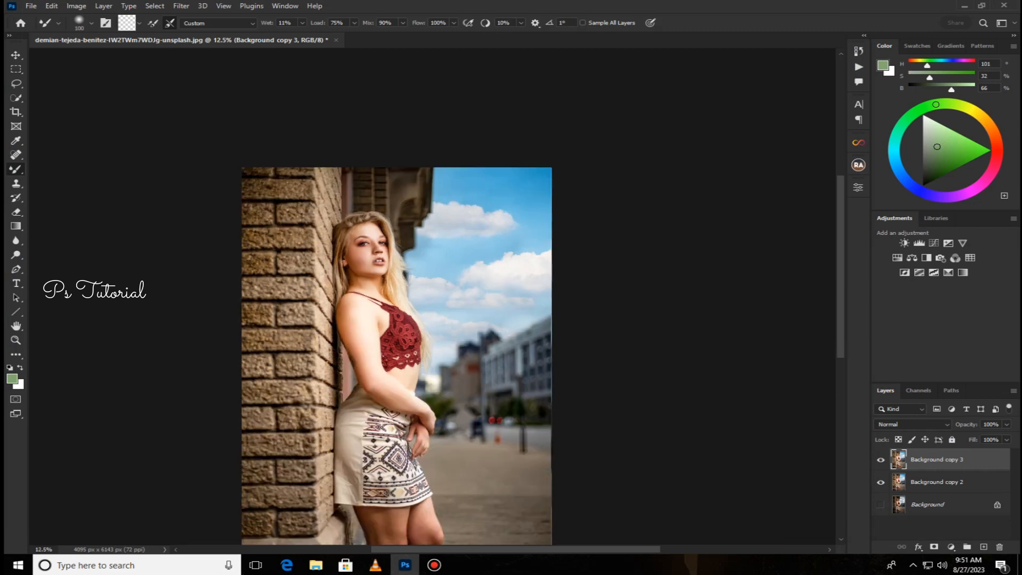
pyautogui.moveTo(396, 355); pyautogui.dragTo(423, 281)
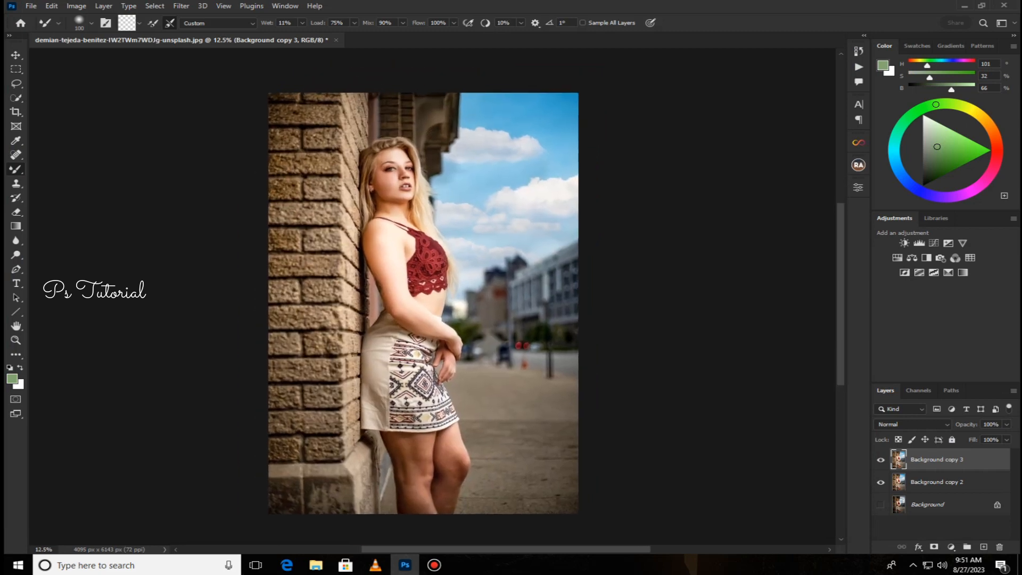
pyautogui.rightClick(937, 459)
pyautogui.click(843, 424)
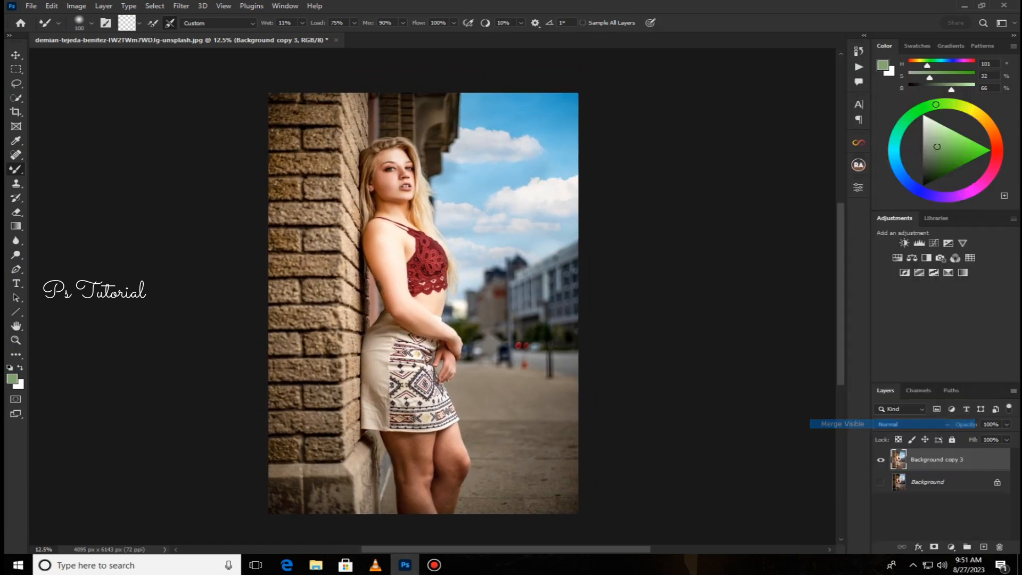
pyautogui.hotkey('ctrl', ',')
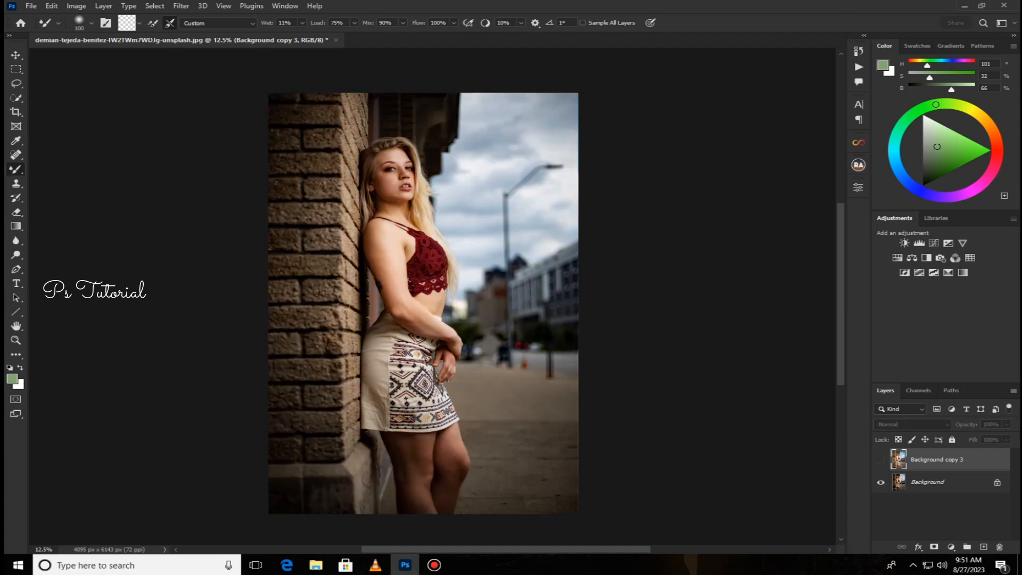